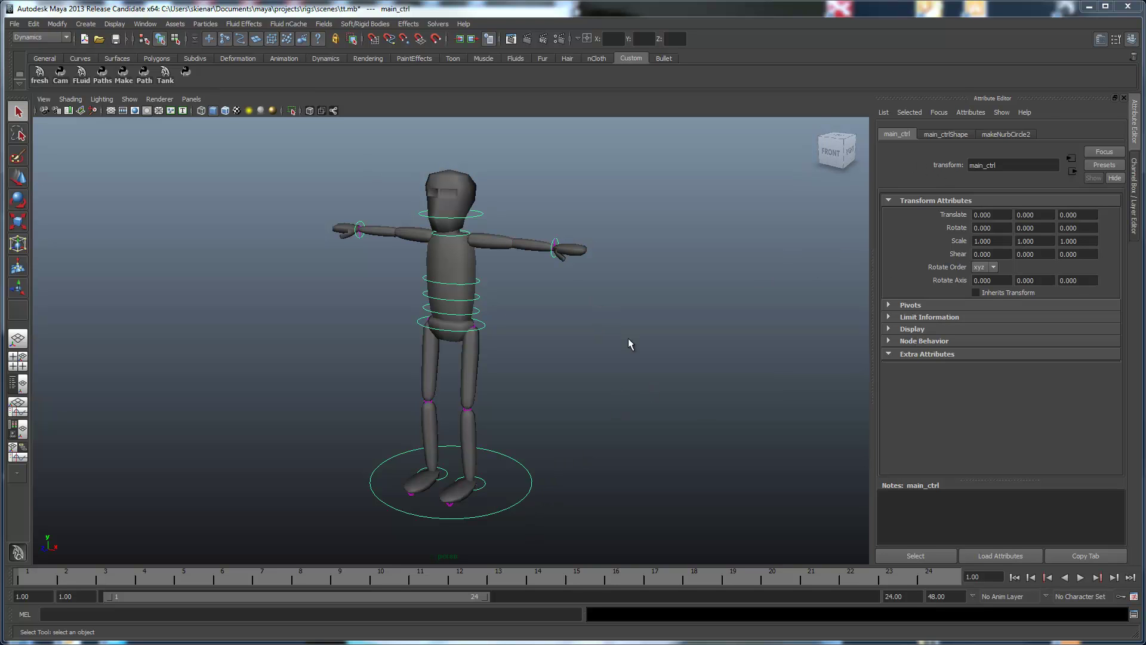
- Select the main_ctrl circle around the feet and open the simpleTemplateEditor
left_click(554, 251)
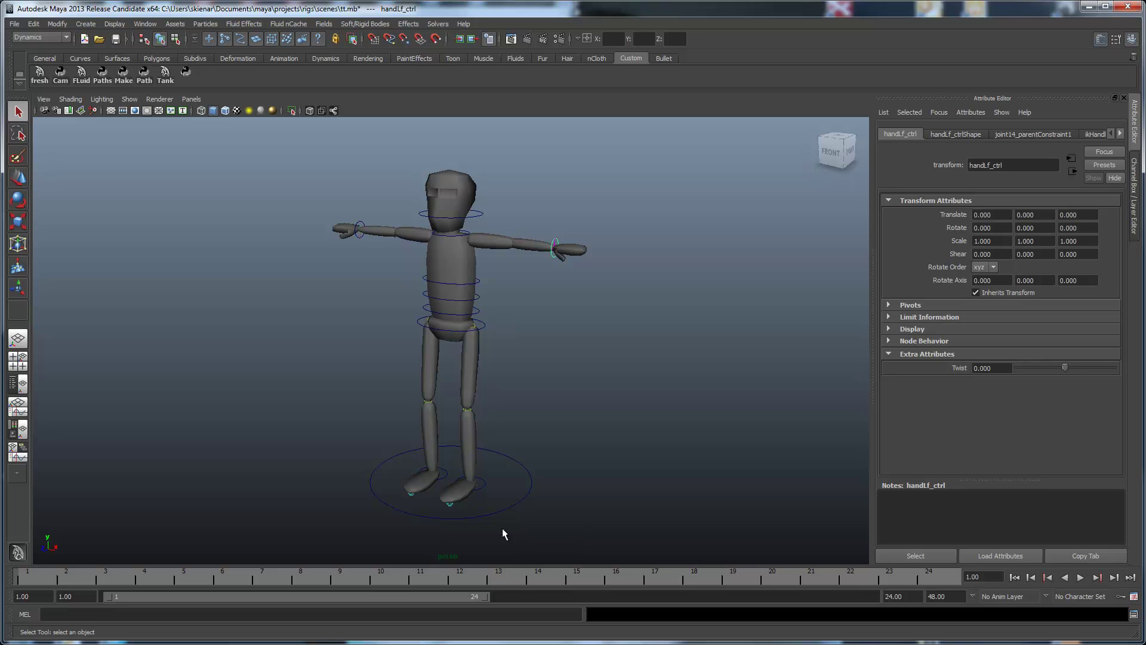
left_click(531, 503)
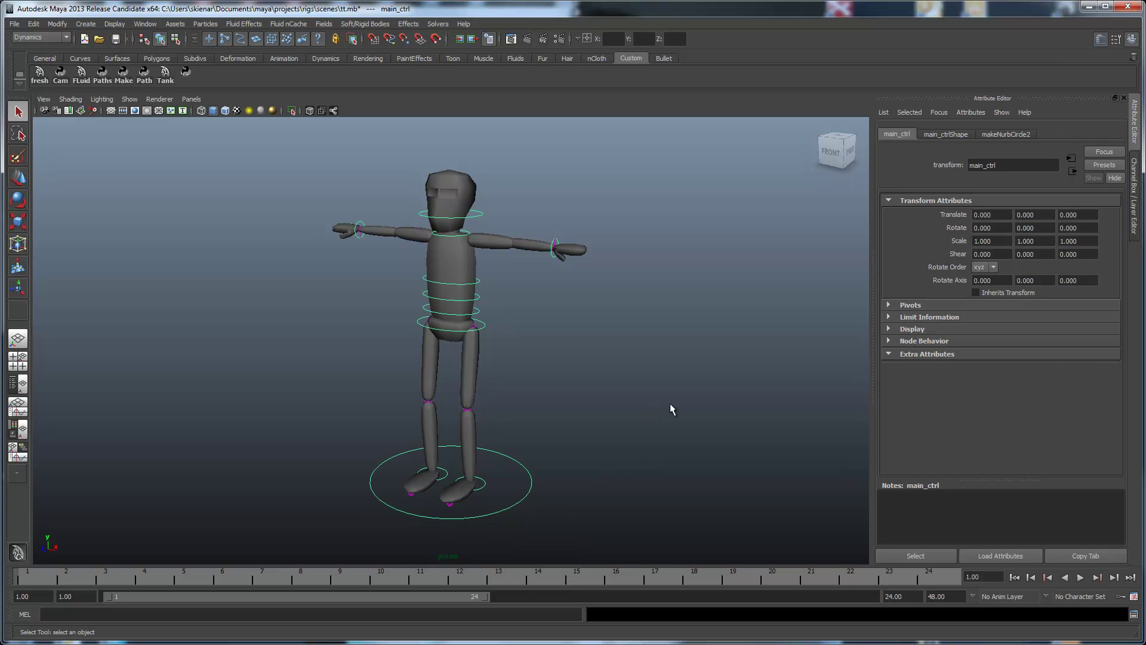
left_click(185, 75)
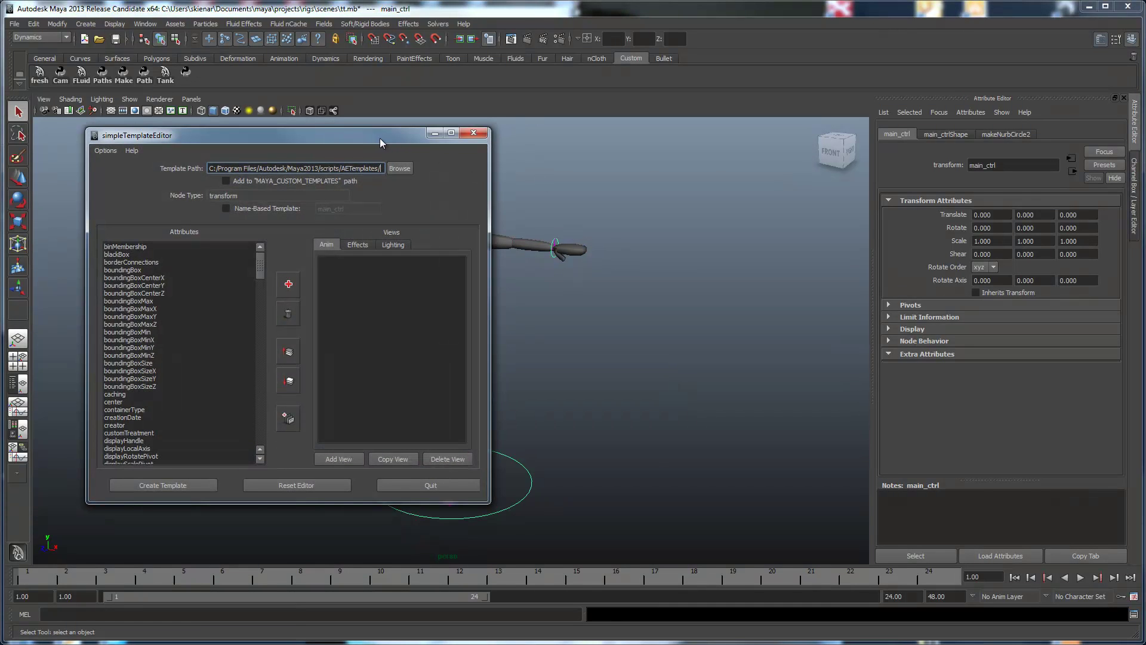
left_click_drag(377, 138, 891, 135)
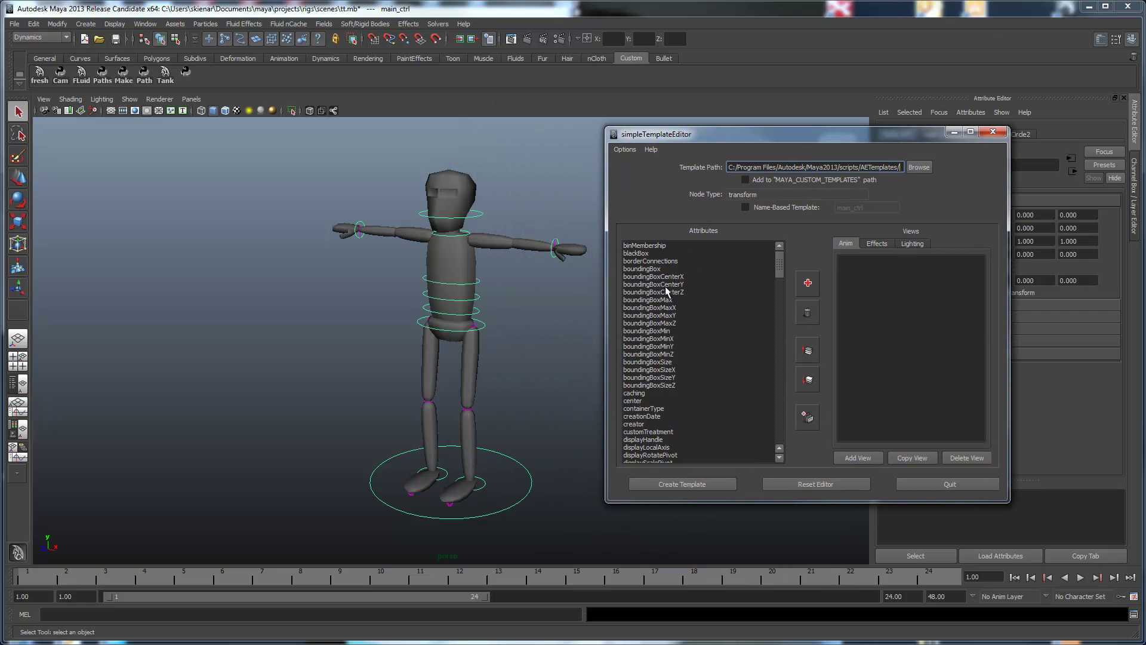
- Select the left hand control handLf_ctrl and reset the template editor so it loads that node
left_click(554, 258)
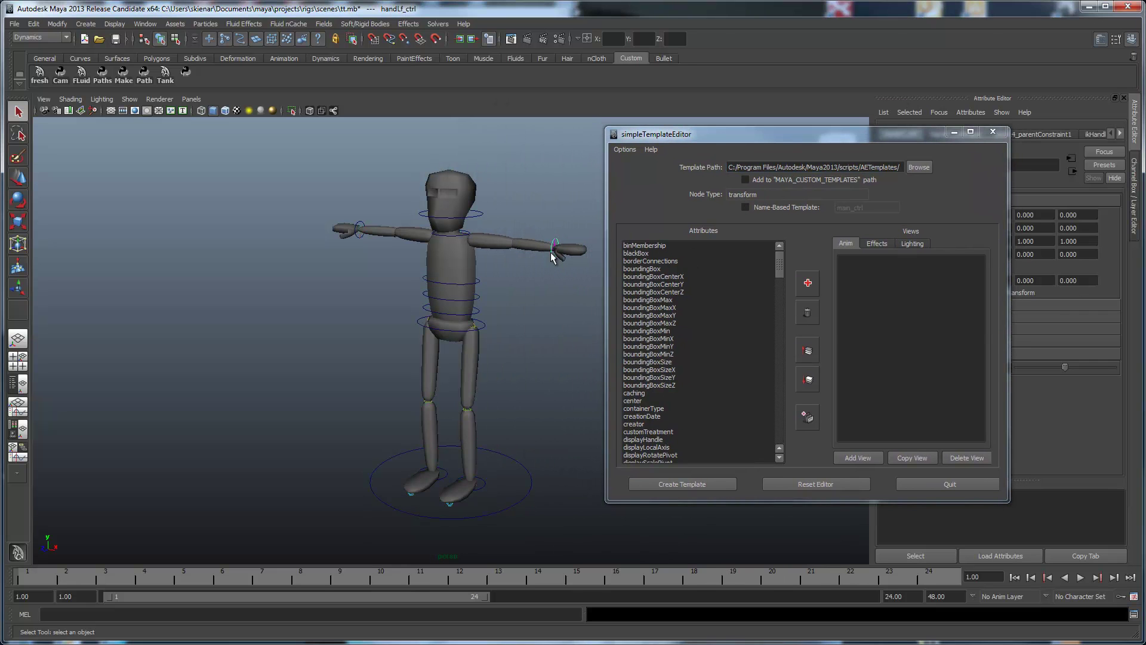
left_click(805, 484)
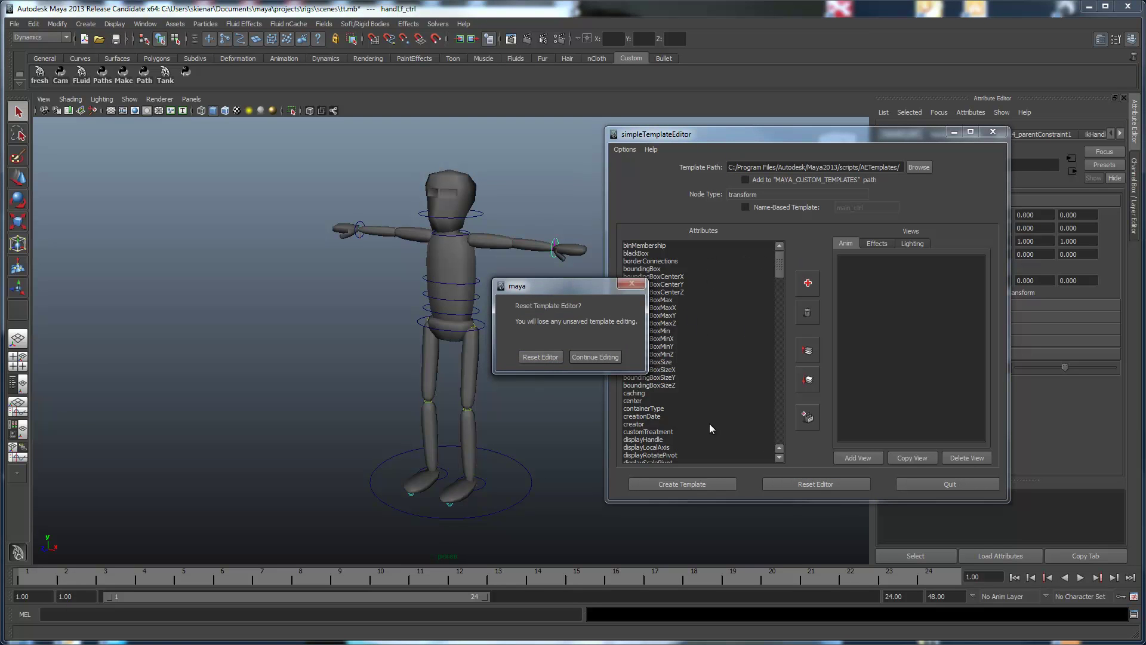
left_click(549, 356)
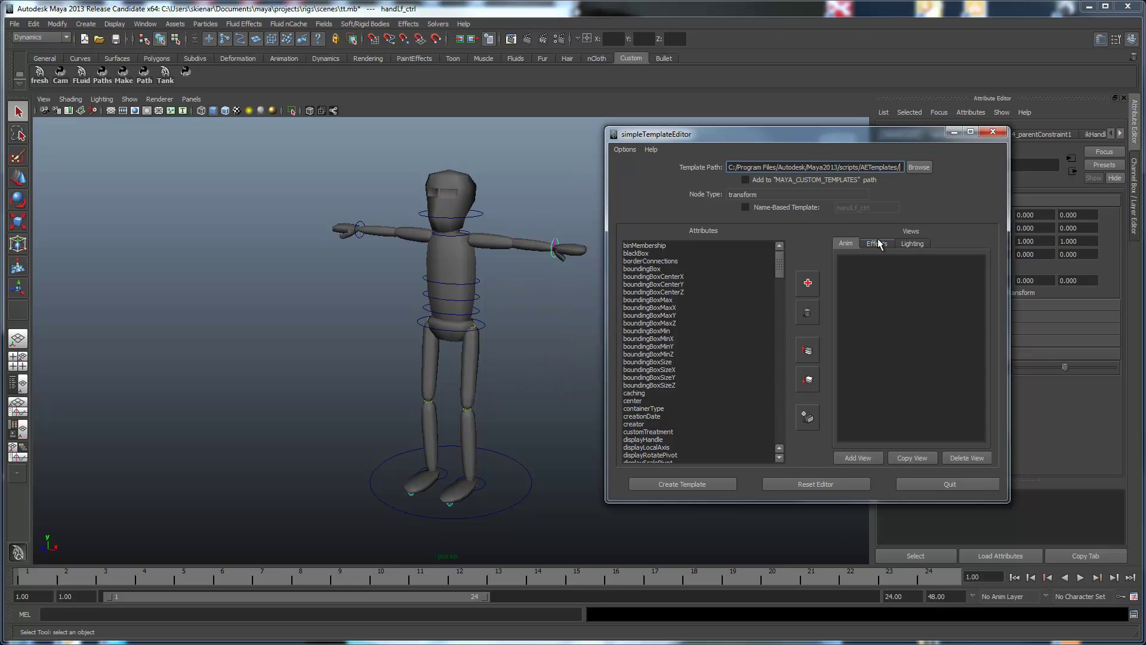
- Make the template name-based for handLf_ctrl, keeping the editor window clear of the Attribute Editor
left_click_drag(822, 131, 607, 77)
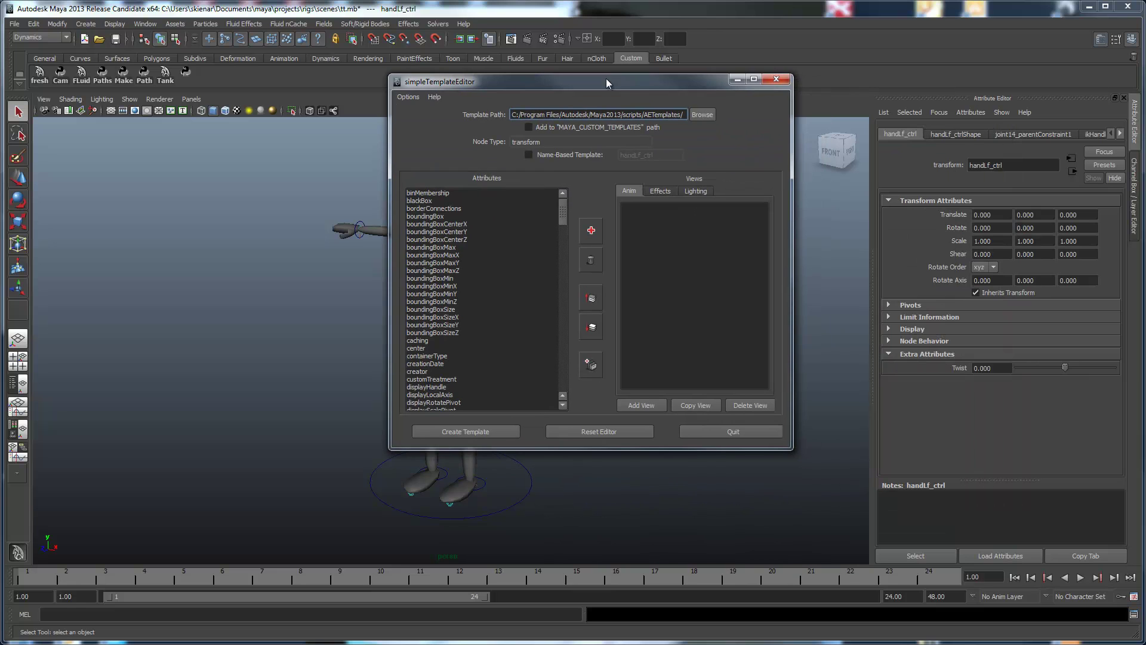
left_click(529, 155)
left_click_drag(689, 91, 526, 139)
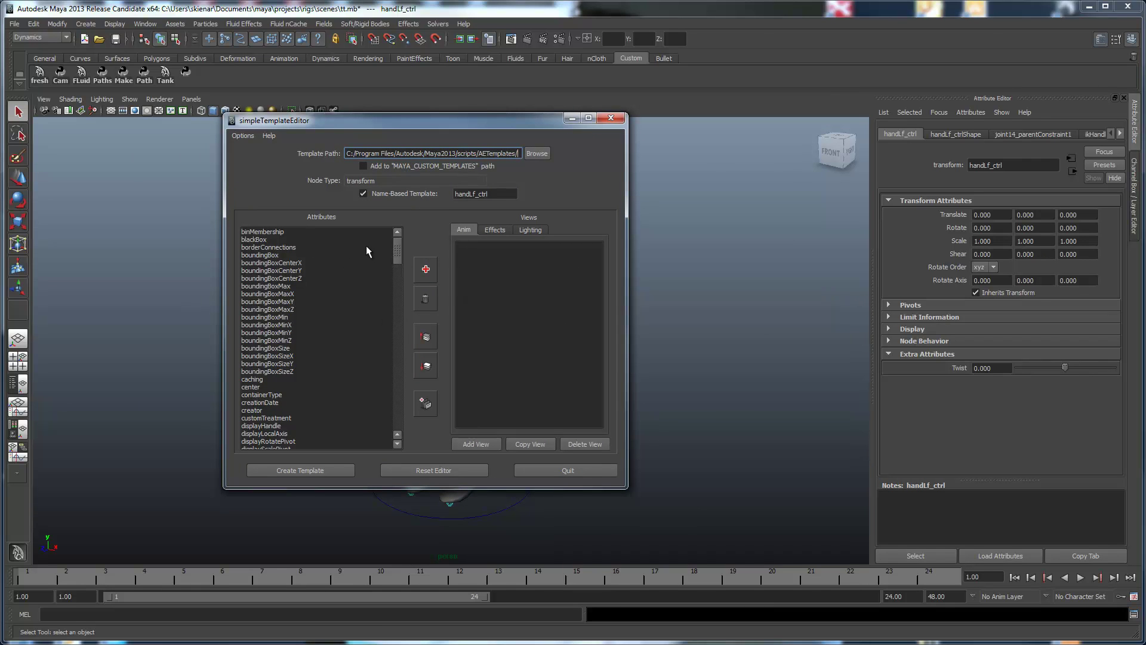
- Add the translate and rotate attributes to the Anim view
left_click_drag(396, 250, 386, 408)
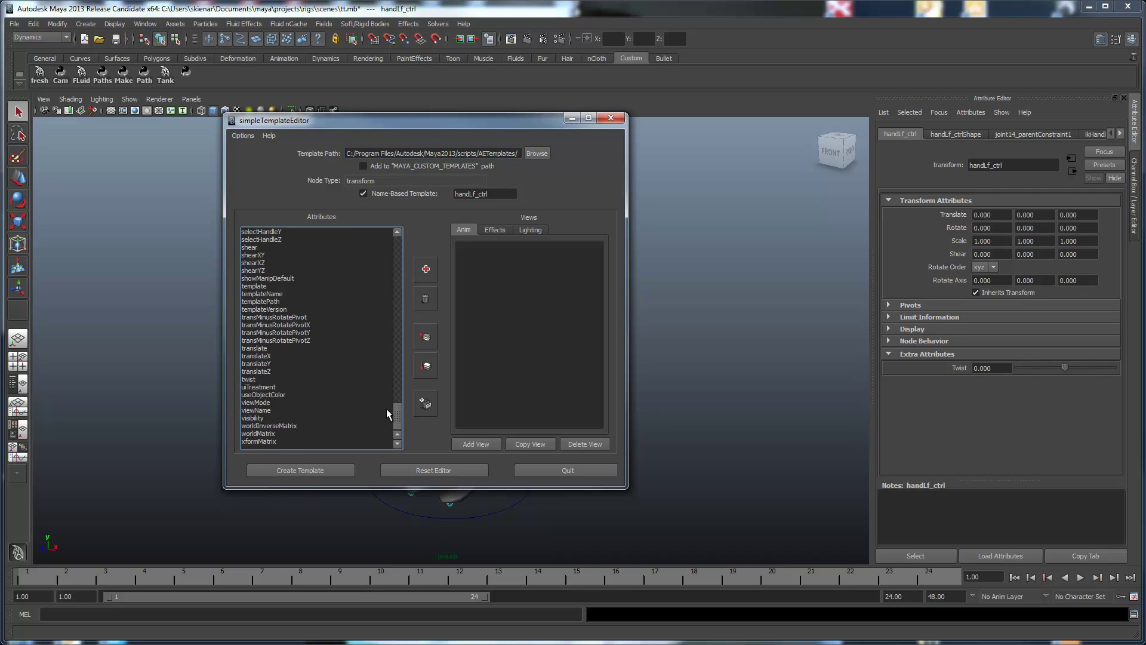
left_click(256, 348)
left_click(426, 268)
scroll(285, 286, "up", 10)
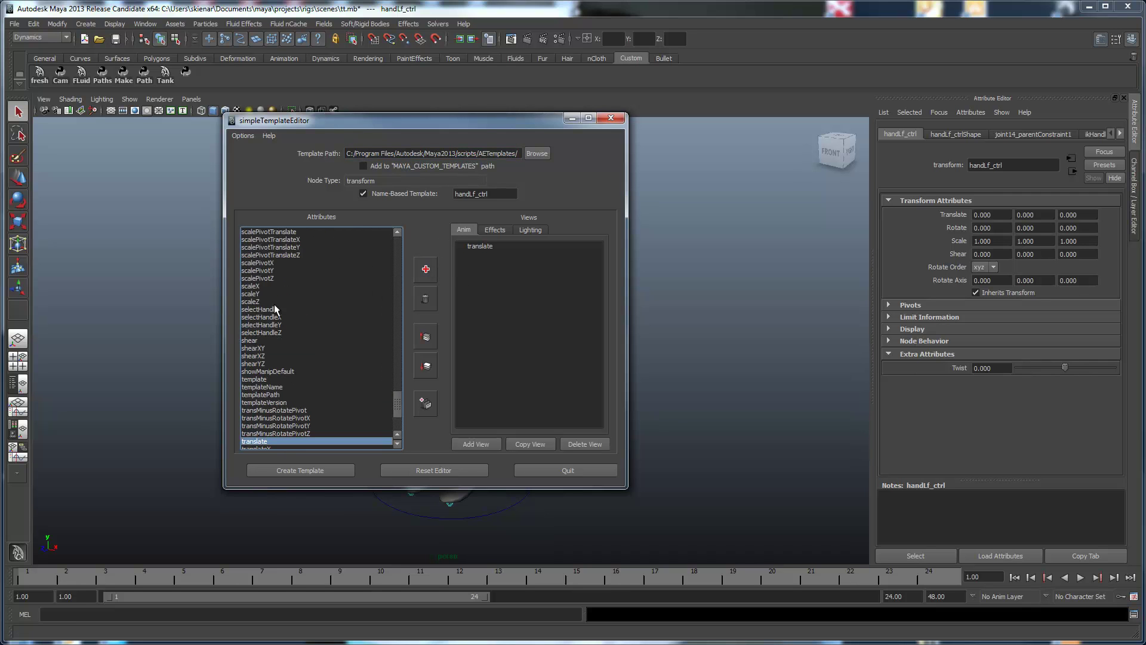
left_click(250, 294)
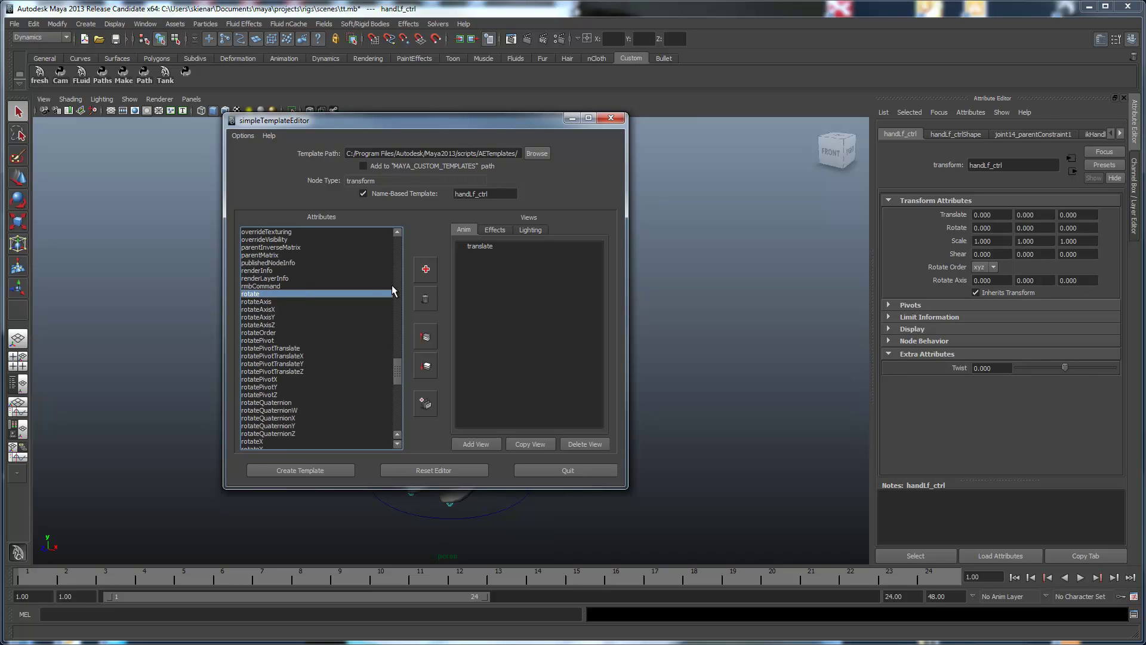
left_click(426, 269)
- Add the scale and visibility attributes to the Anim view
scroll(338, 321, "down", 10)
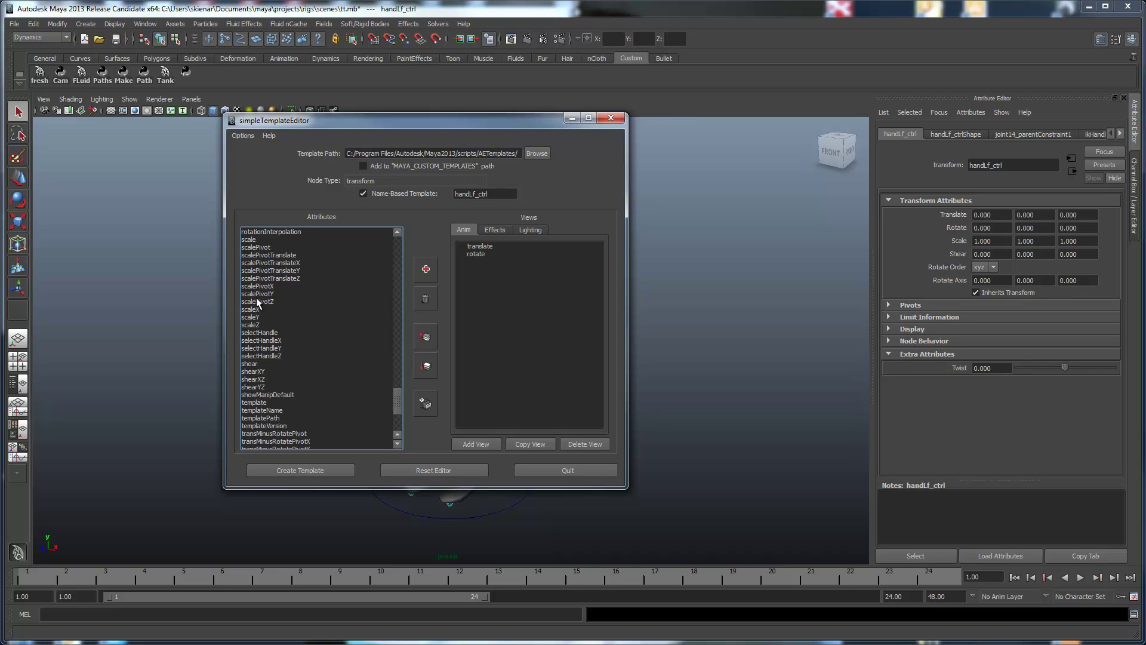
left_click(250, 239)
left_click(426, 269)
scroll(333, 398, "down", 5)
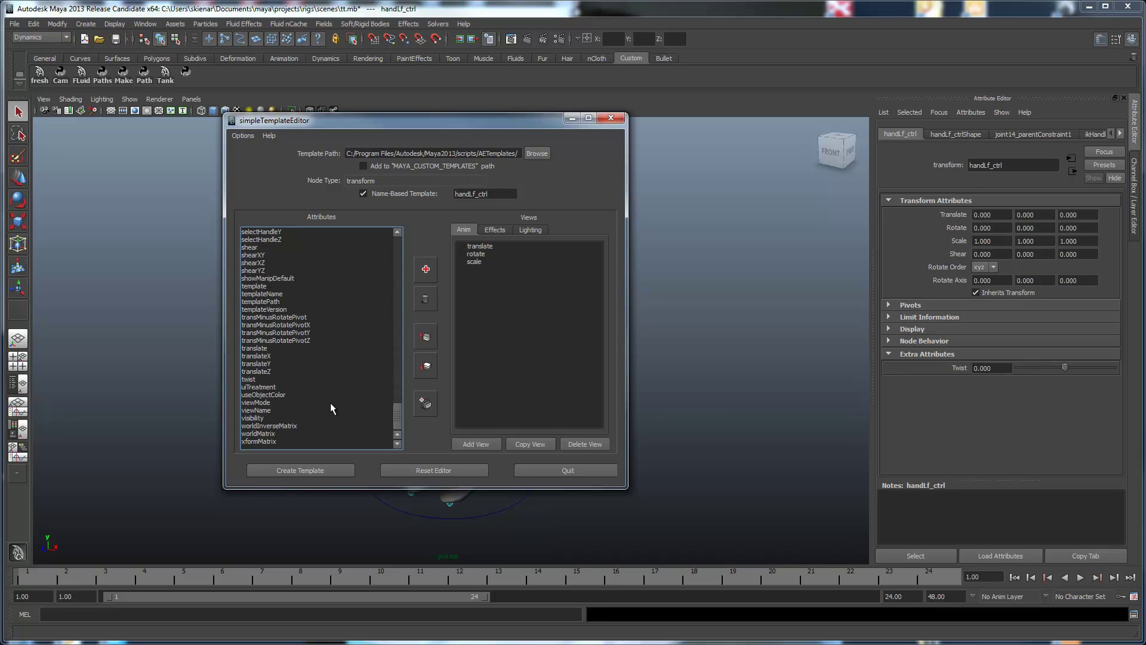
left_click(261, 419)
left_click(426, 269)
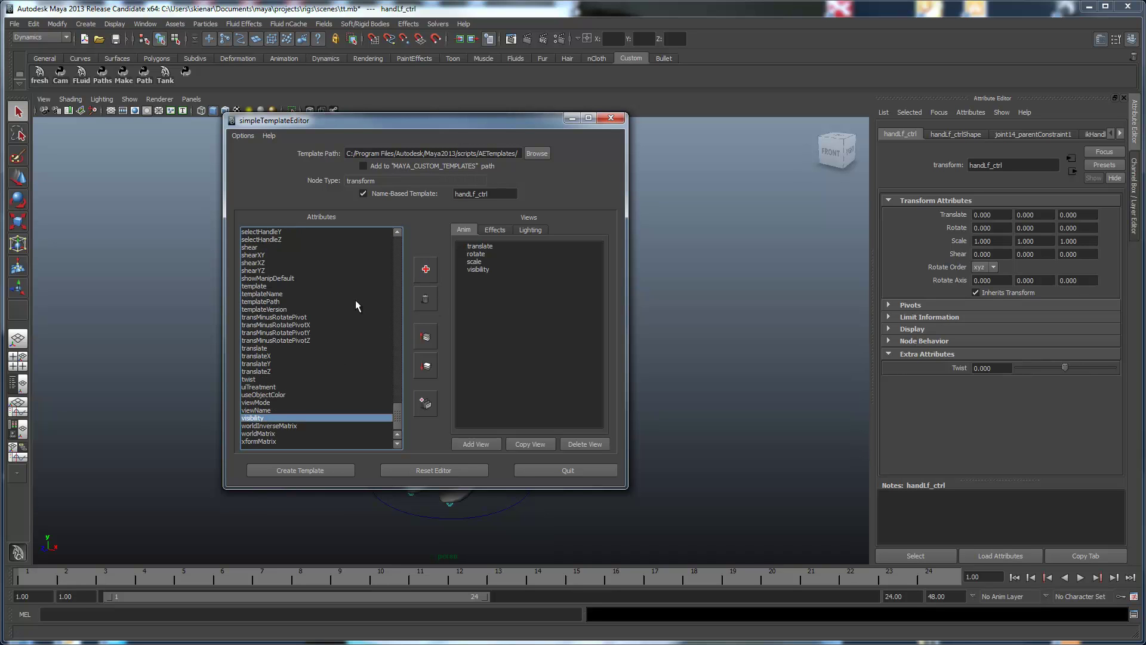
- Add the twist attribute to the Anim view and move it above visibility
scroll(328, 352, "up", 6)
scroll(274, 407, "down", 5)
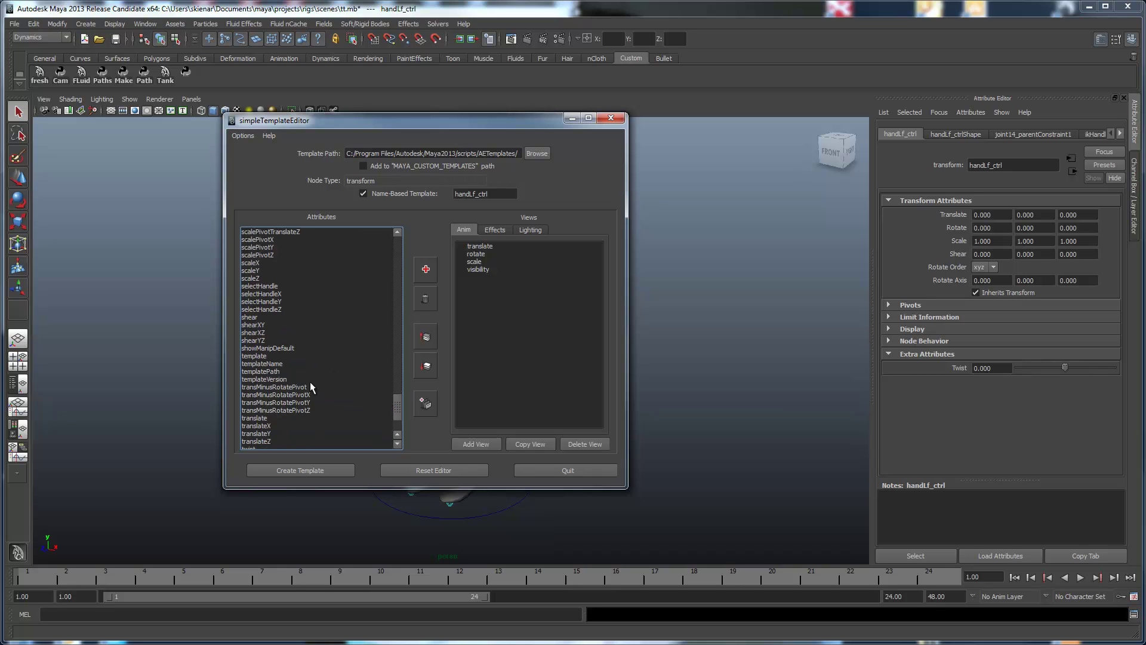
left_click(263, 402)
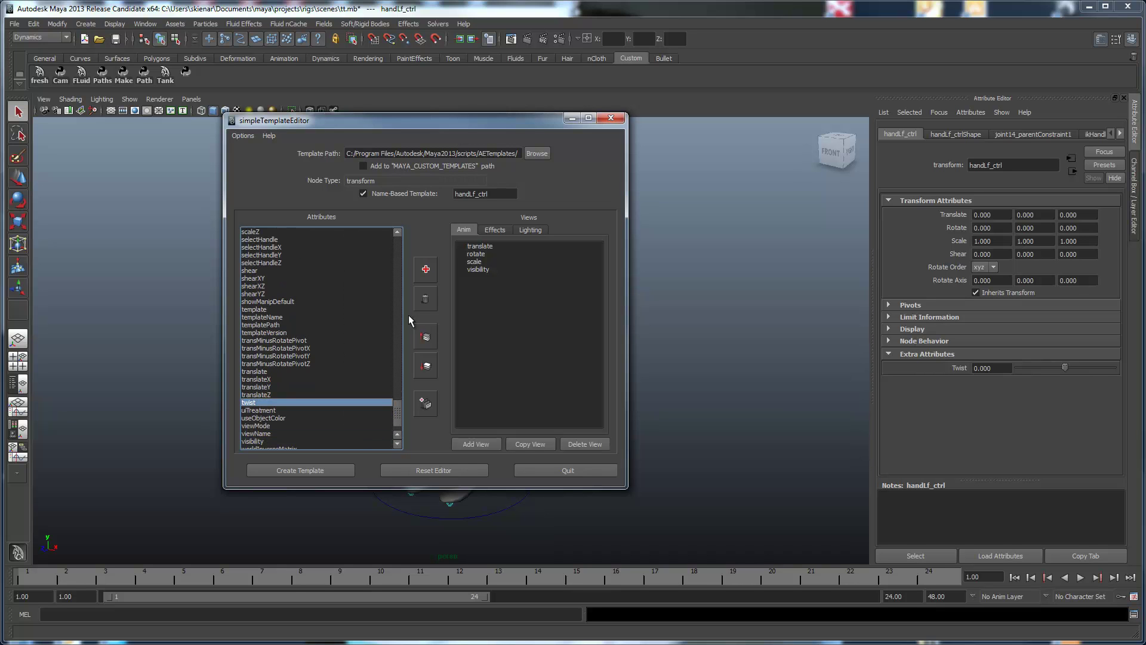
left_click(427, 273)
left_click(471, 277)
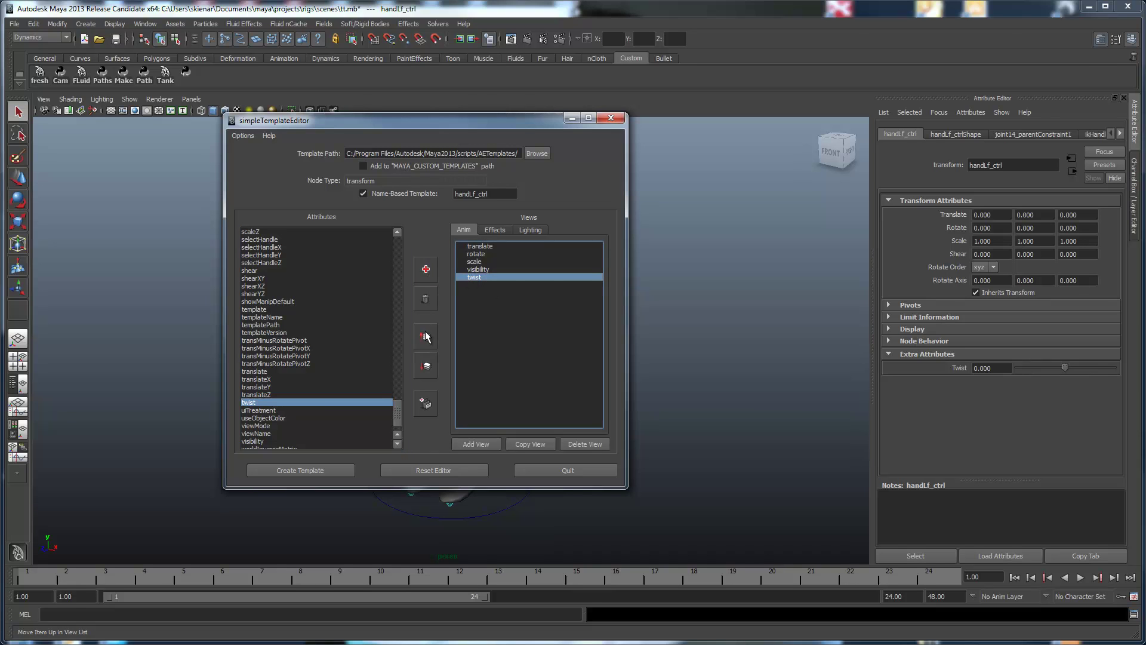
left_click(426, 336)
left_click(477, 276)
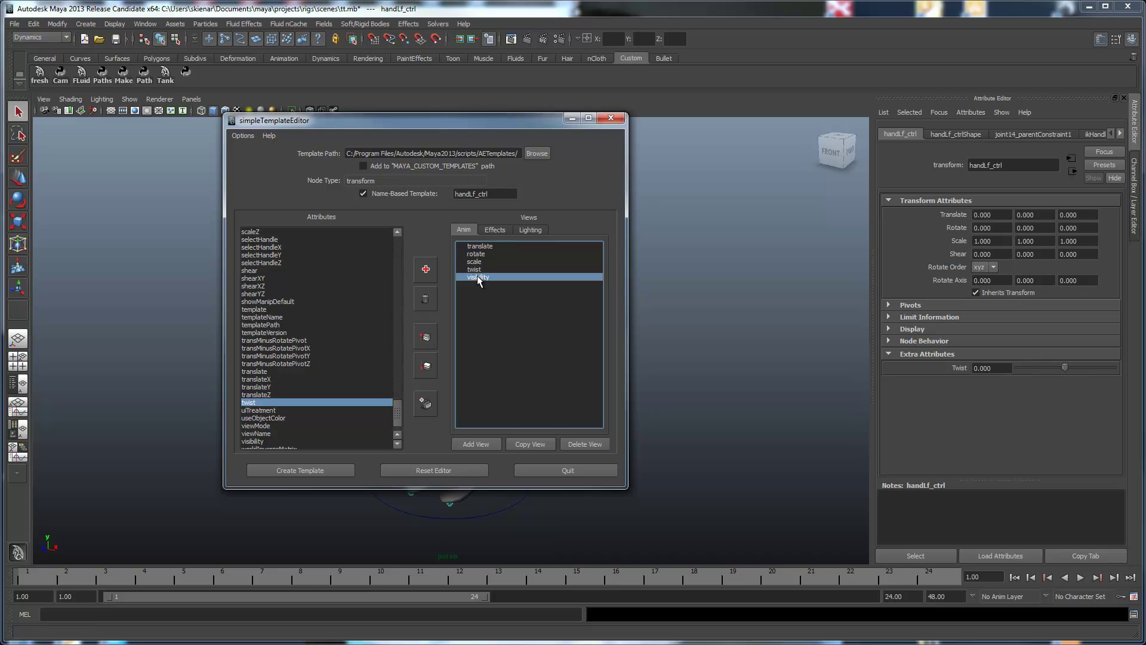
- Create an attribute group named Transforms starting at translate in the Anim view
left_click(464, 246)
left_click(426, 404)
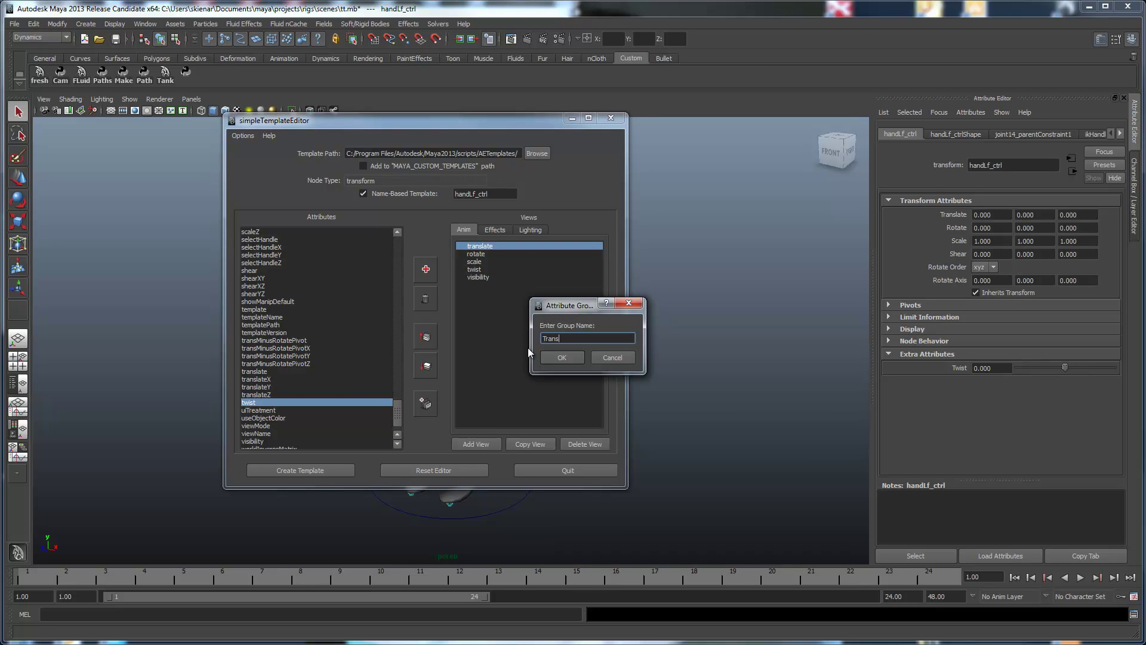
type("Transforms")
left_click(558, 356)
left_click(482, 285)
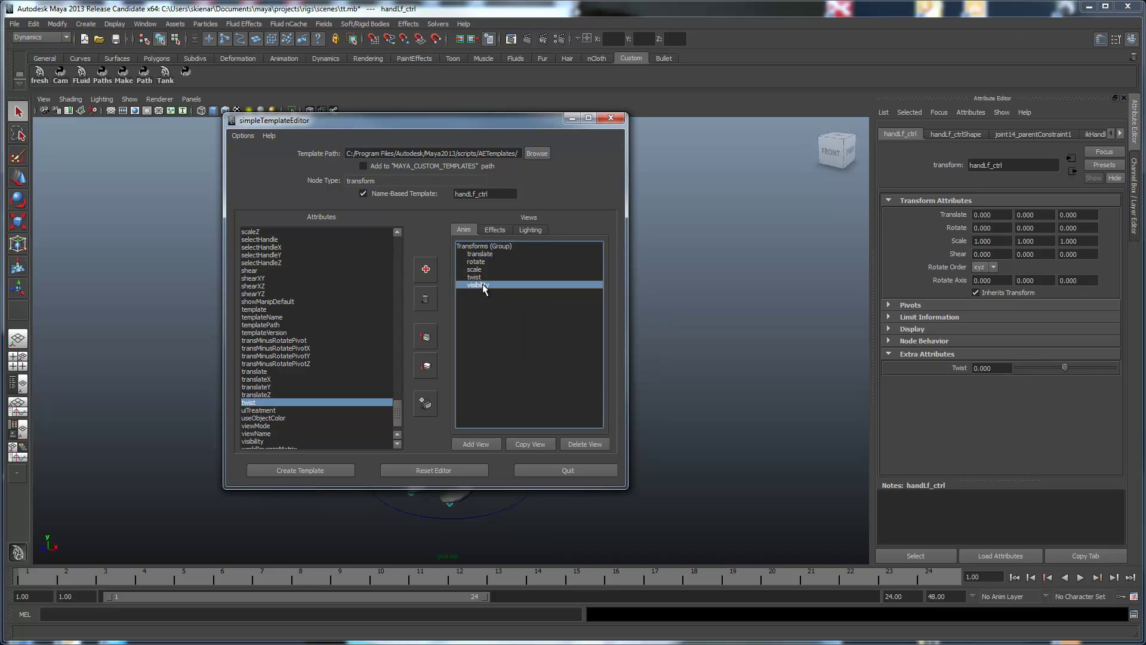
left_click(425, 268)
left_click(473, 292)
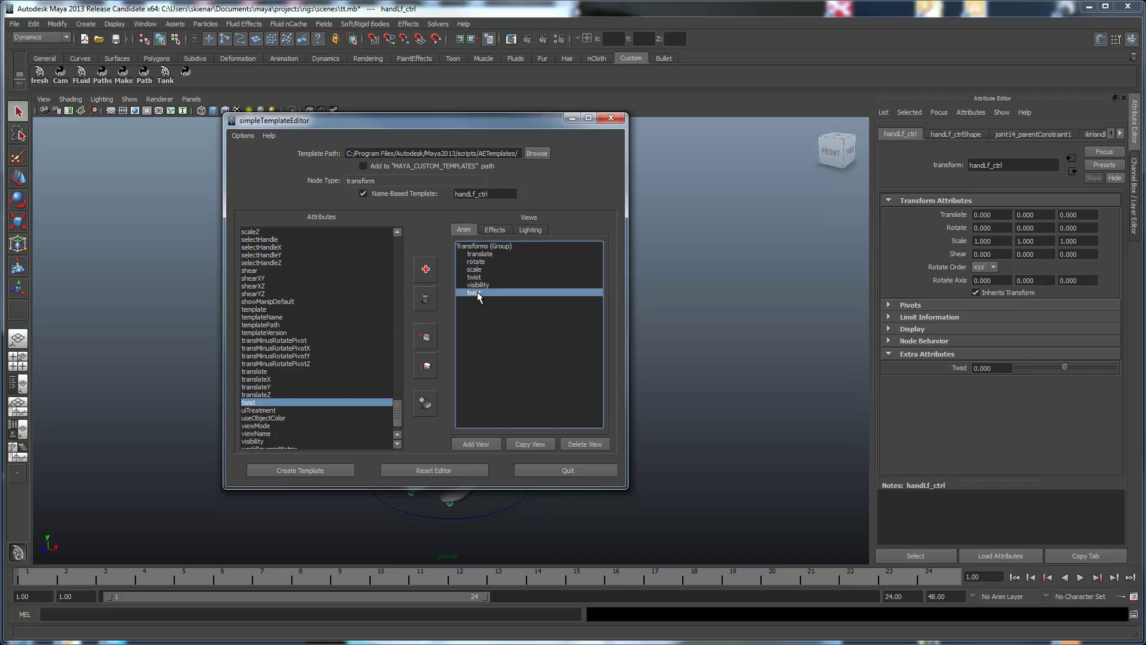
left_click(425, 299)
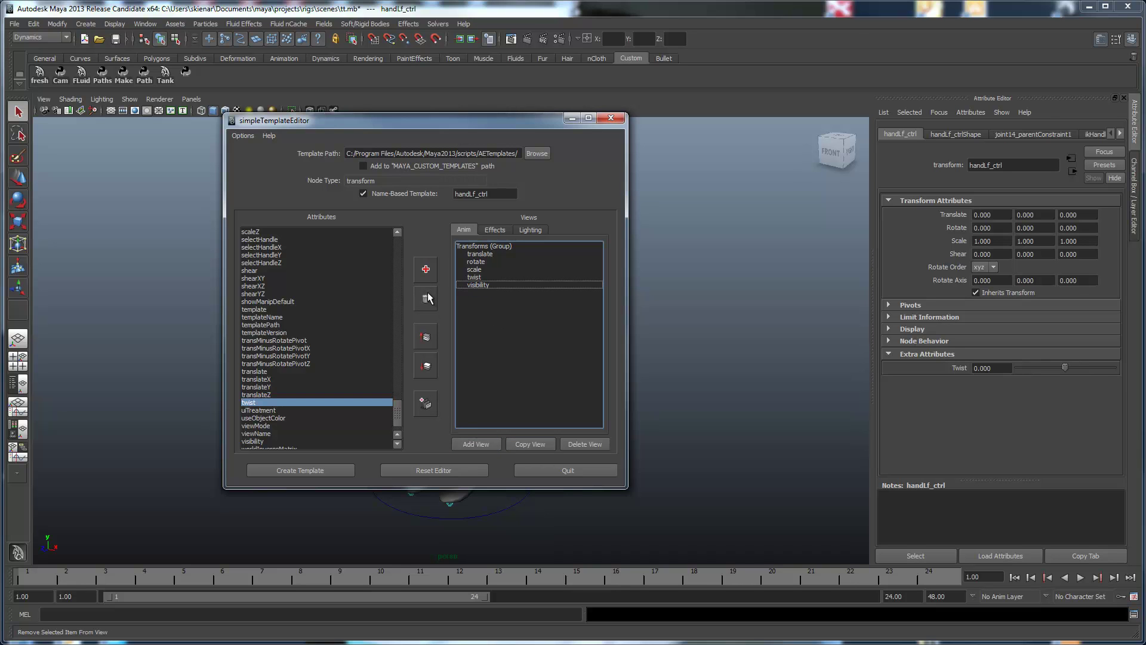
- Try to create a Display group in the Anim view with no attribute selected
left_click(426, 404)
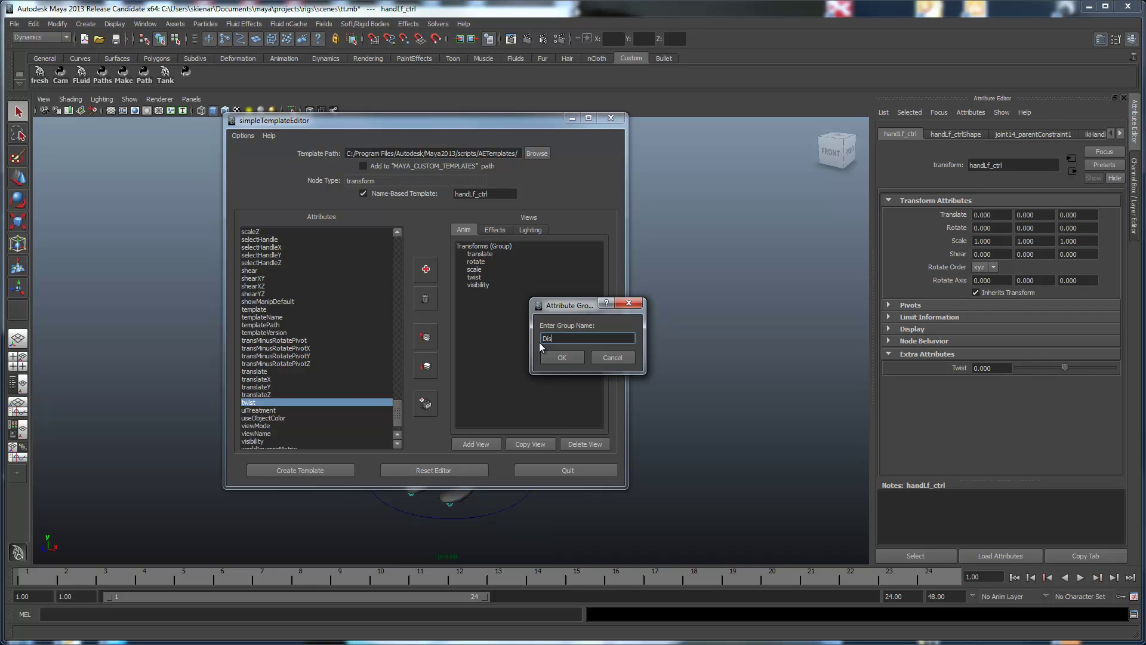
left_click(550, 354)
- Remove visibility from the Anim view and add it back below twist
left_click(481, 285)
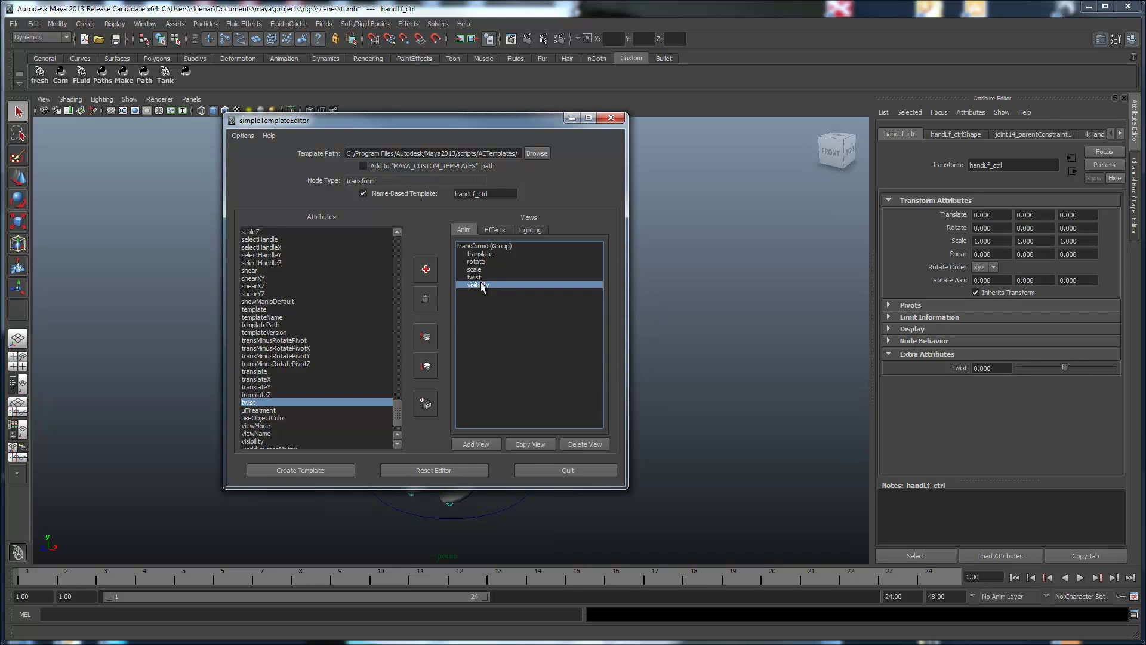
left_click(425, 299)
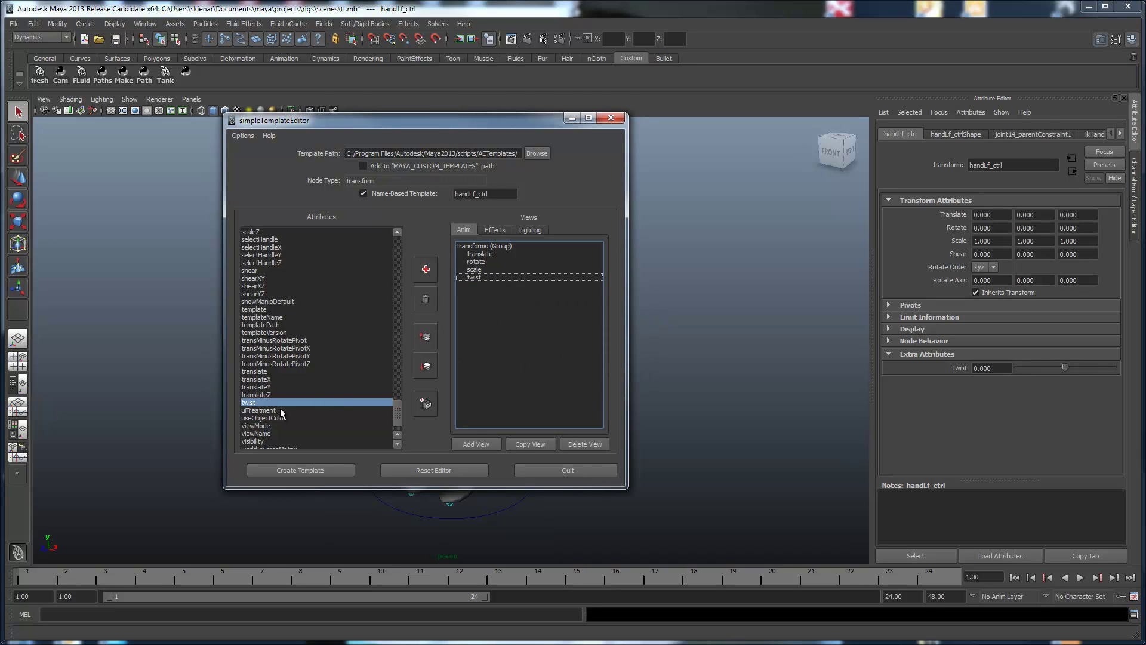
scroll(389, 442, "down", 1)
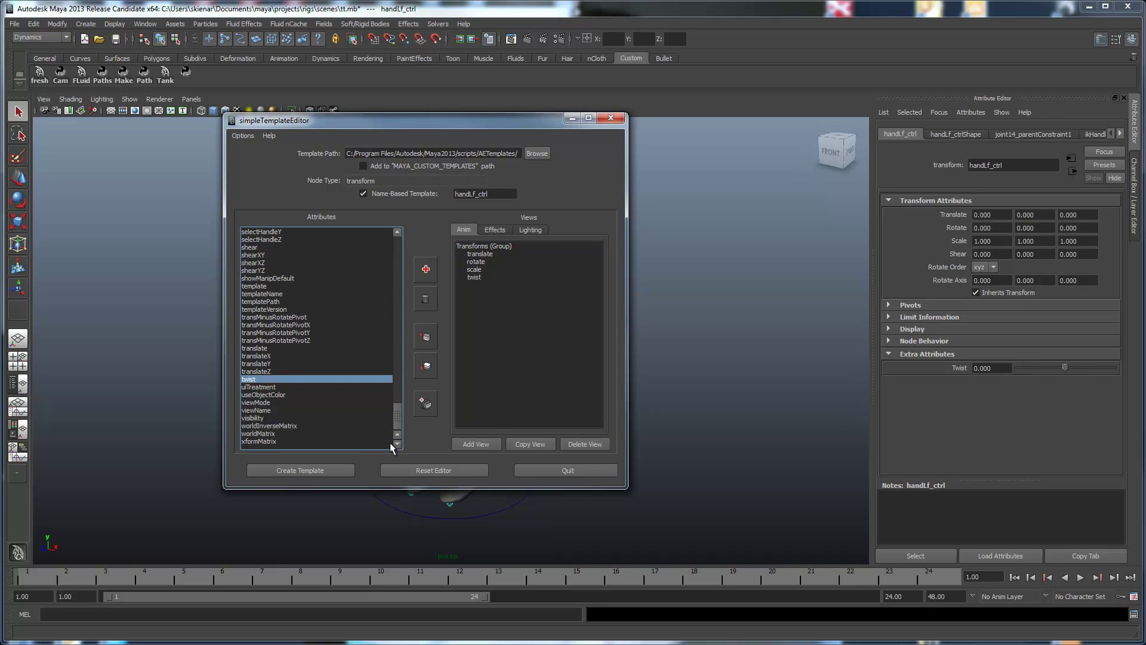
left_click(253, 418)
left_click(425, 268)
- Create an attribute group named Display above visibility in the Anim view
left_click(467, 278)
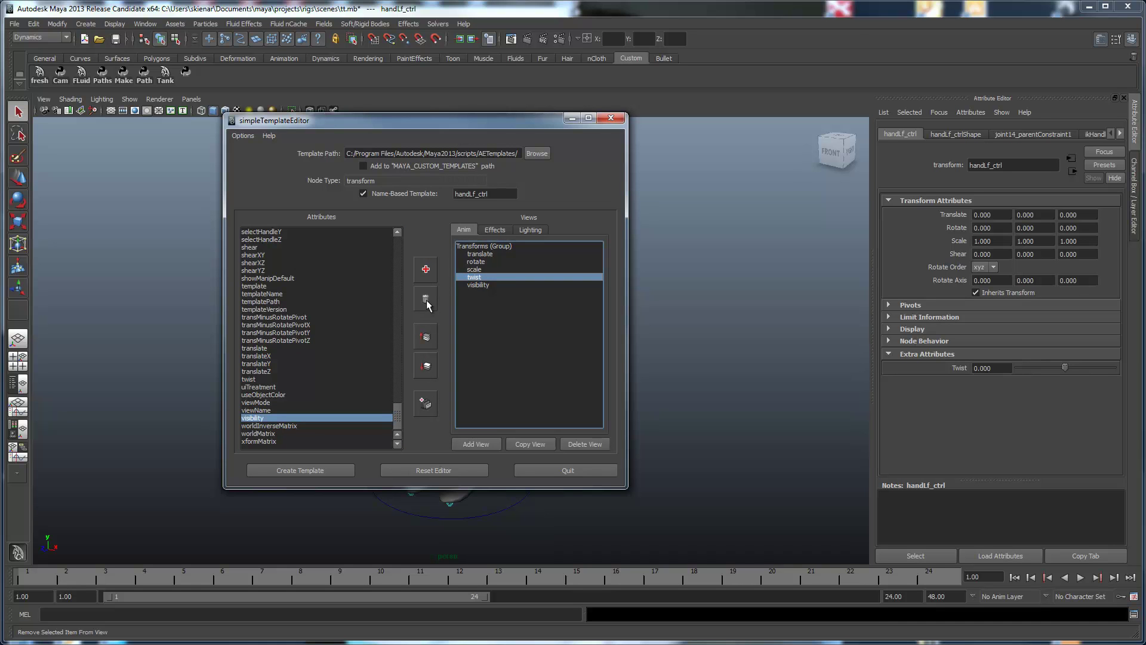
left_click(478, 285)
left_click(425, 404)
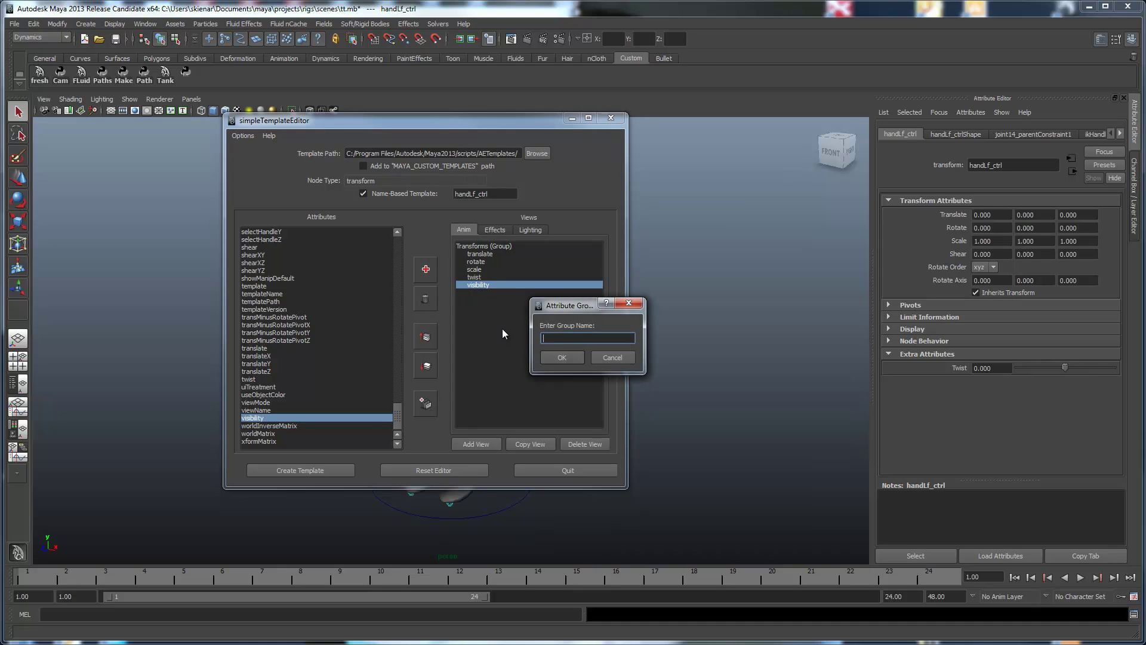
type("Display")
left_click(571, 357)
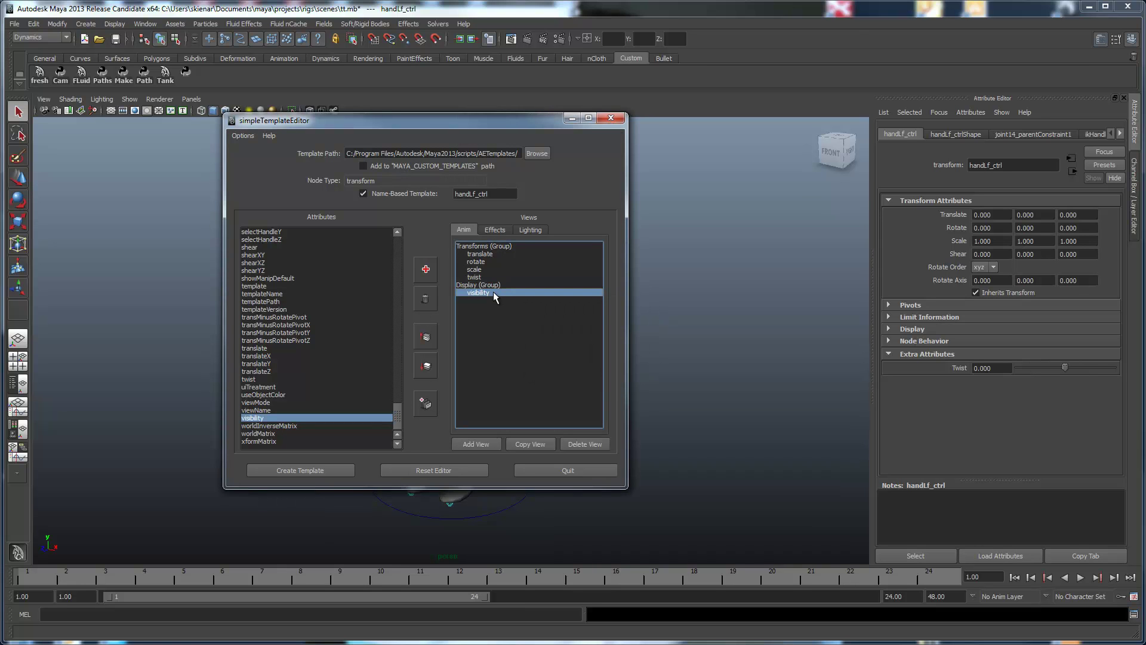
- Delete the empty Effects view from the template
left_click(494, 230)
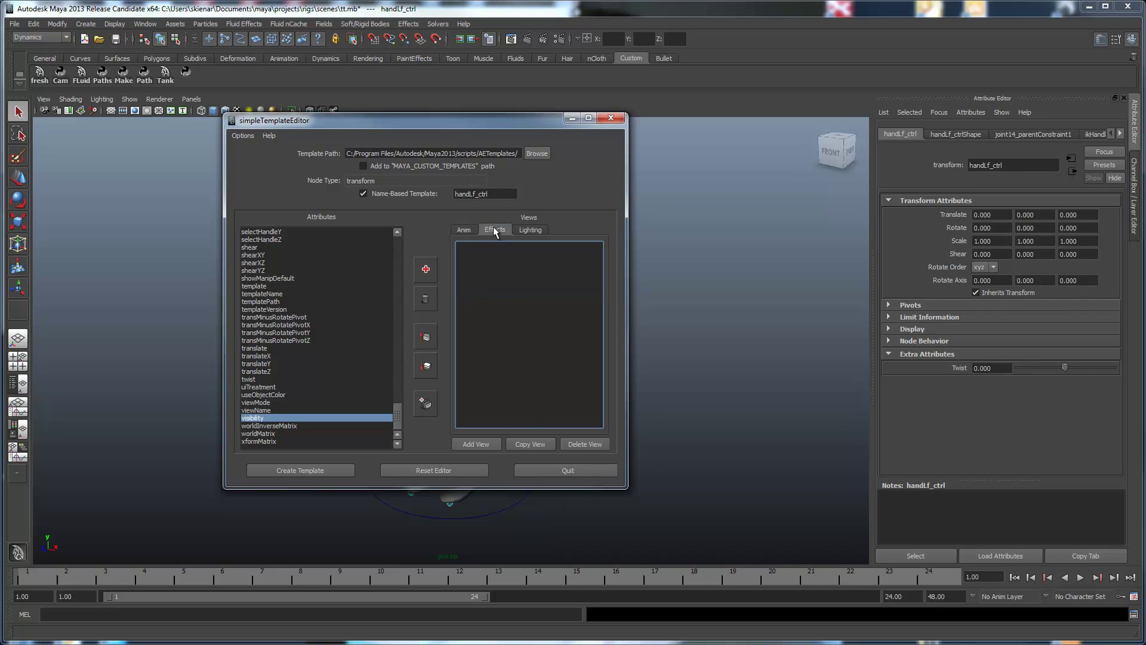
left_click(588, 443)
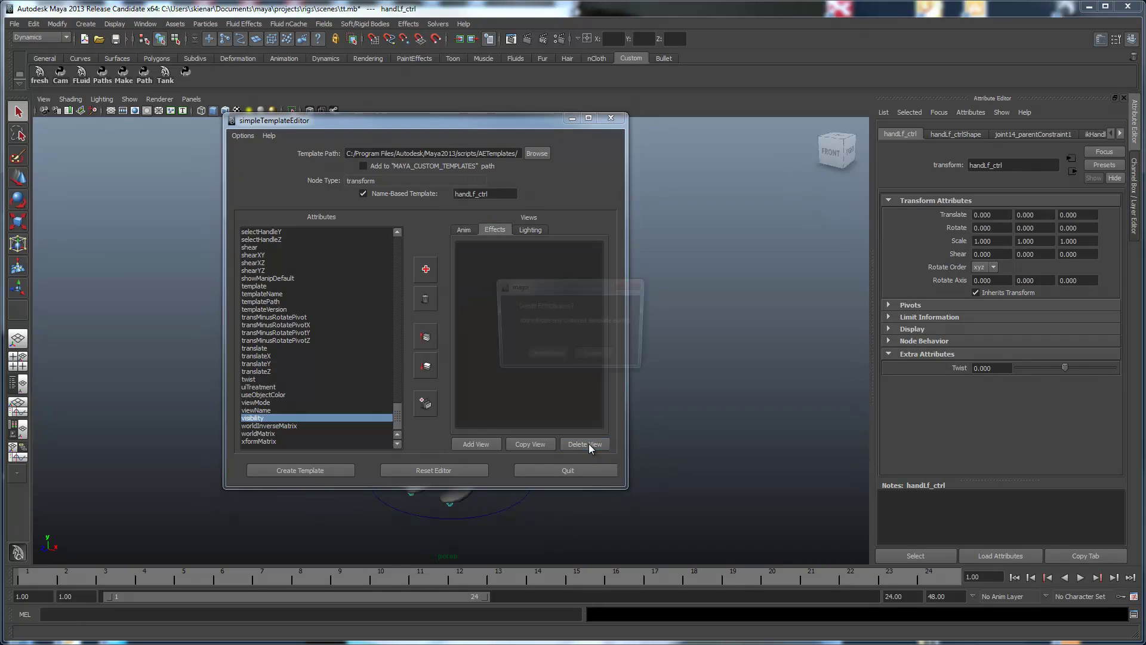
left_click(545, 354)
- Copy the Anim view to a new view named Effects
left_click(463, 229)
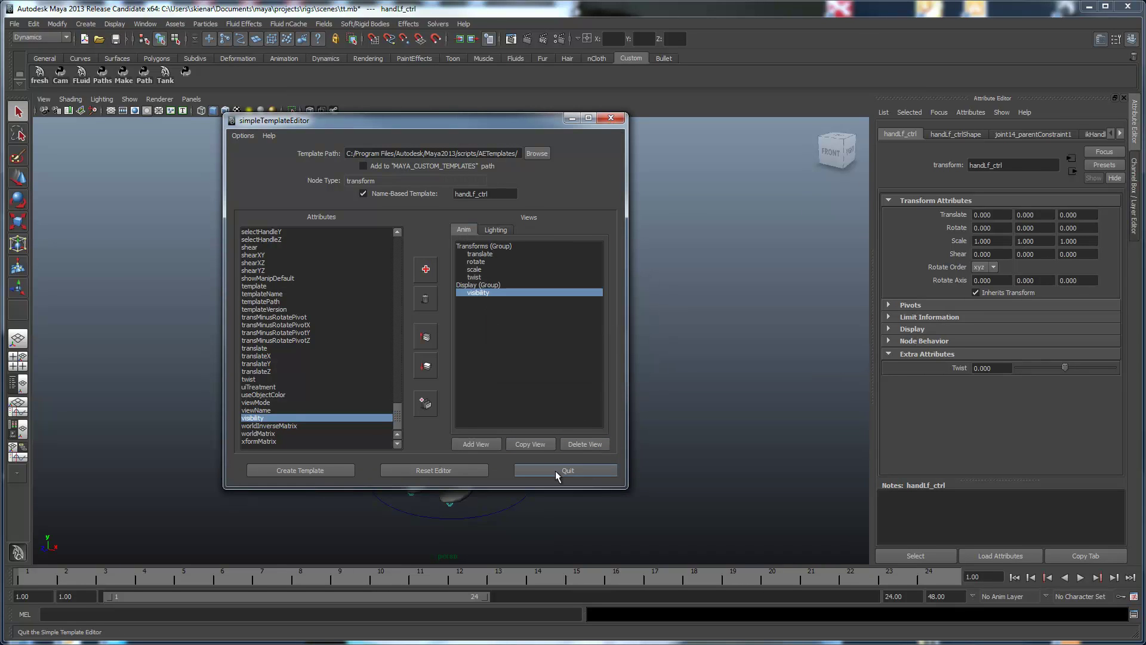
left_click(539, 443)
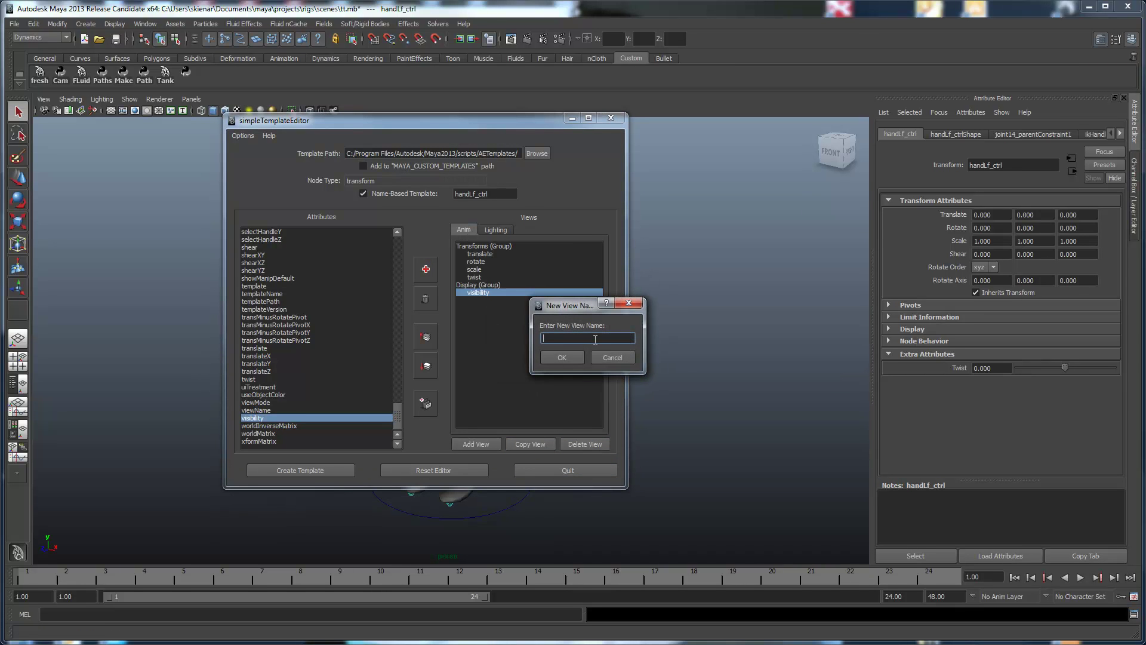
type("Effects")
left_click(578, 358)
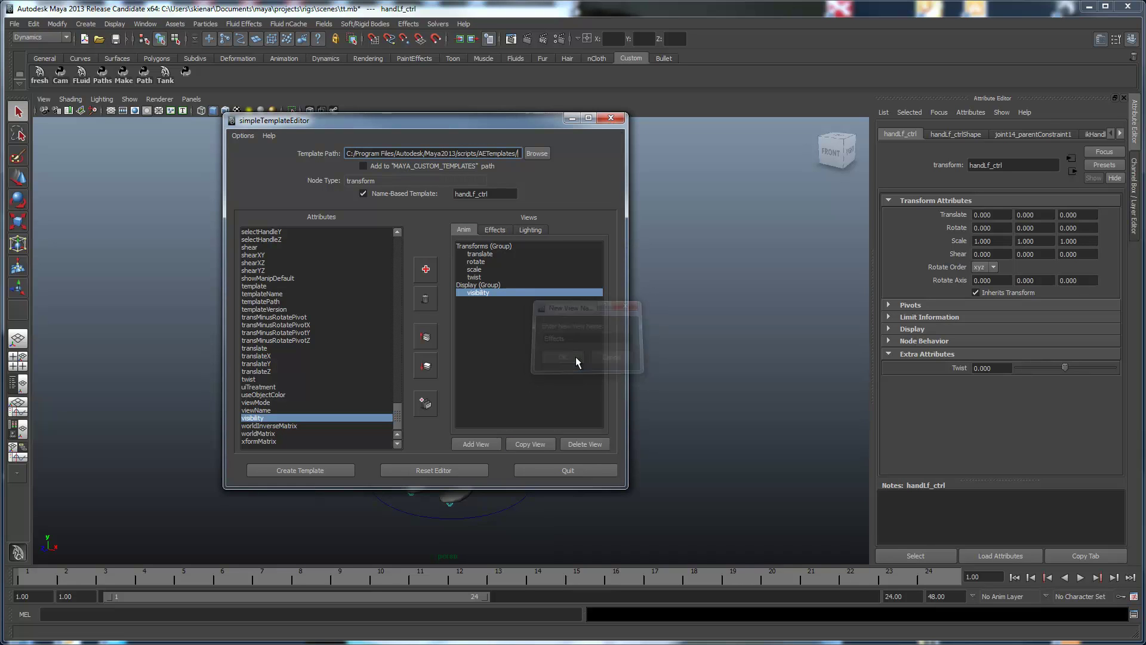
- Add the overrideColor and overrideEnabled attributes to the Display group in the Effects view
left_click(495, 231)
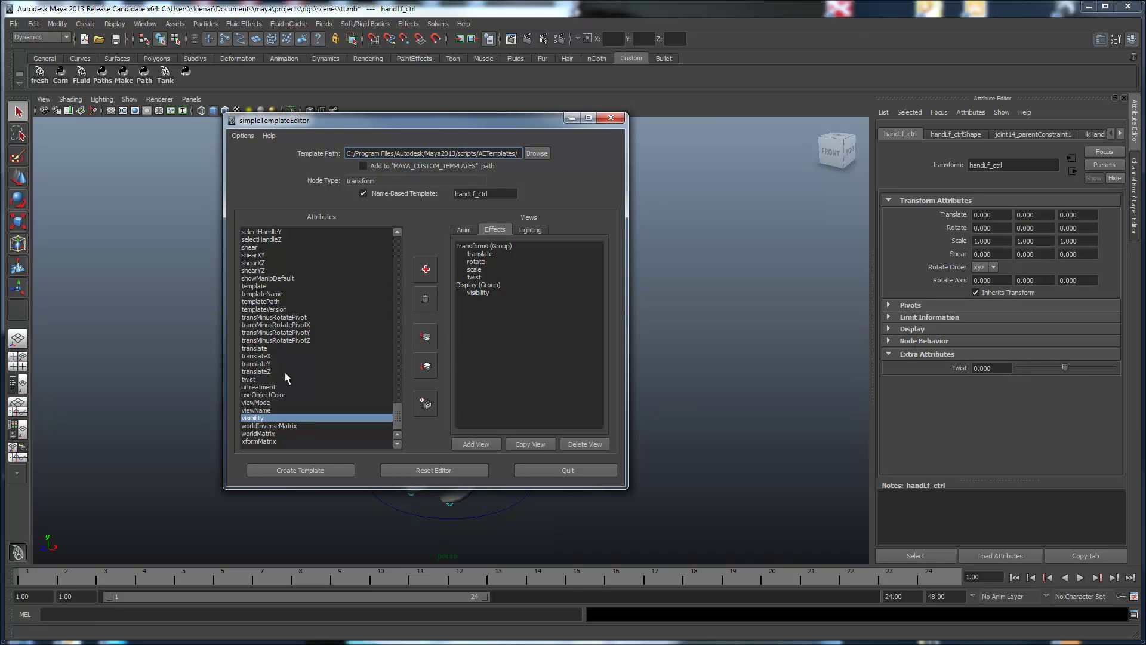
scroll(275, 391, "up", 10)
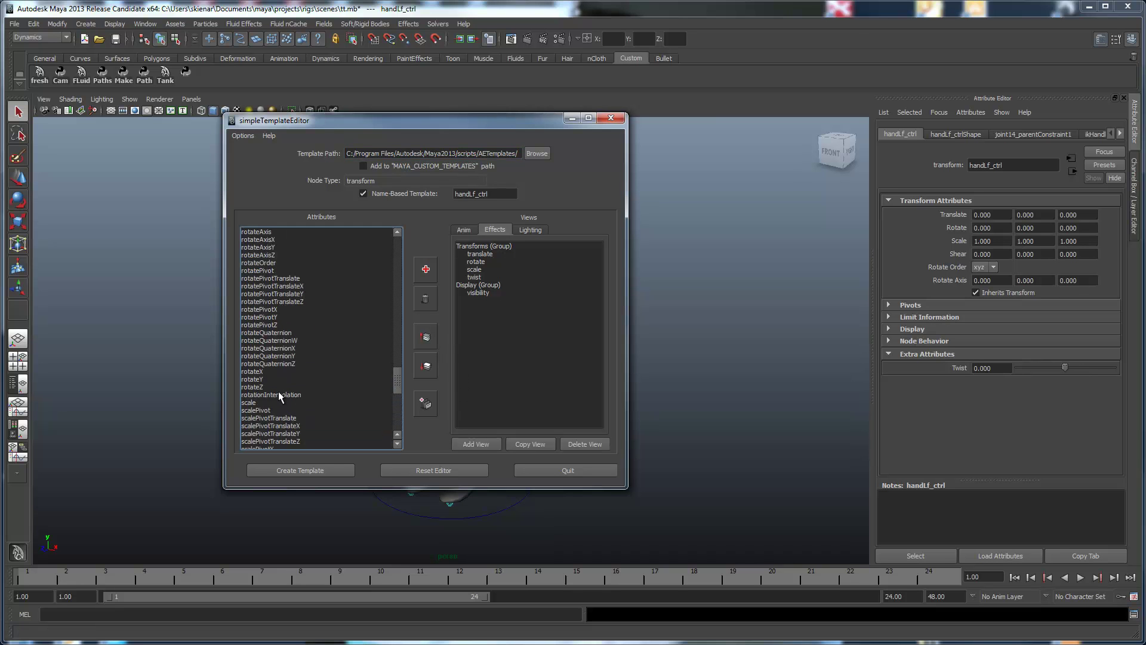
scroll(278, 391, "up", 8)
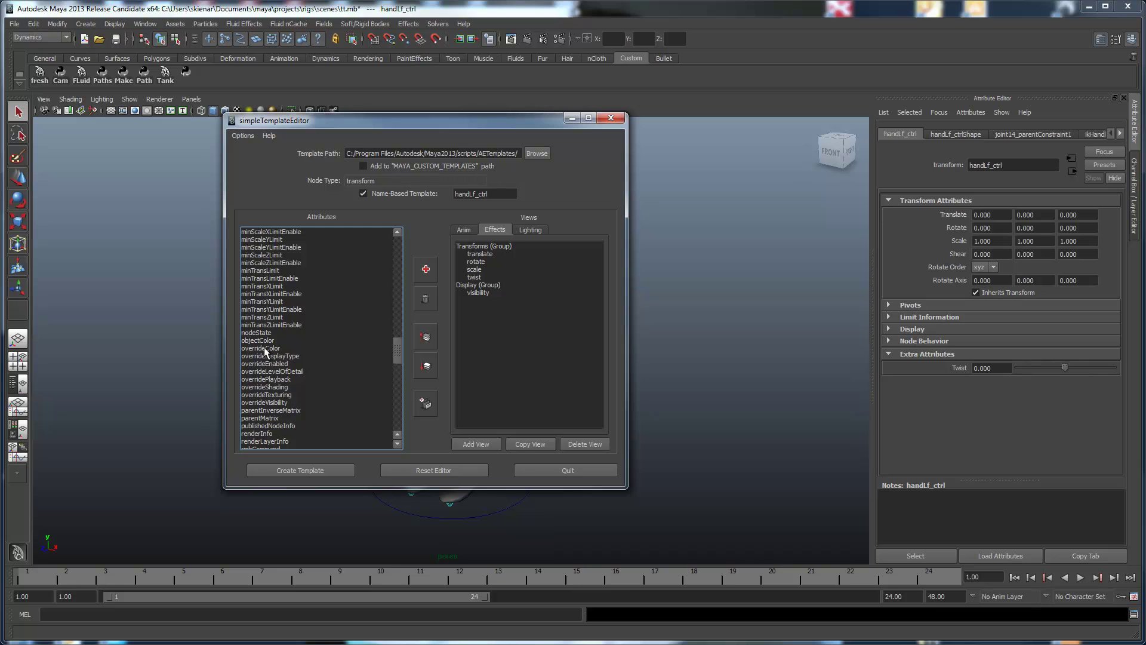
left_click(271, 349)
left_click(278, 364, "ctrl")
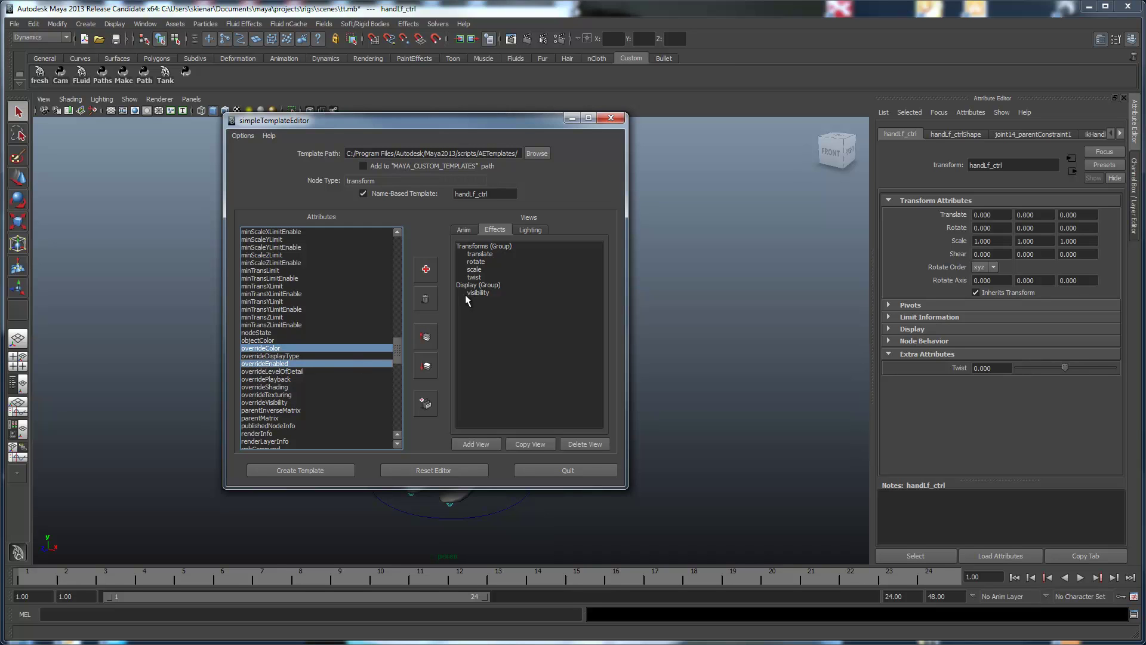
left_click(430, 273)
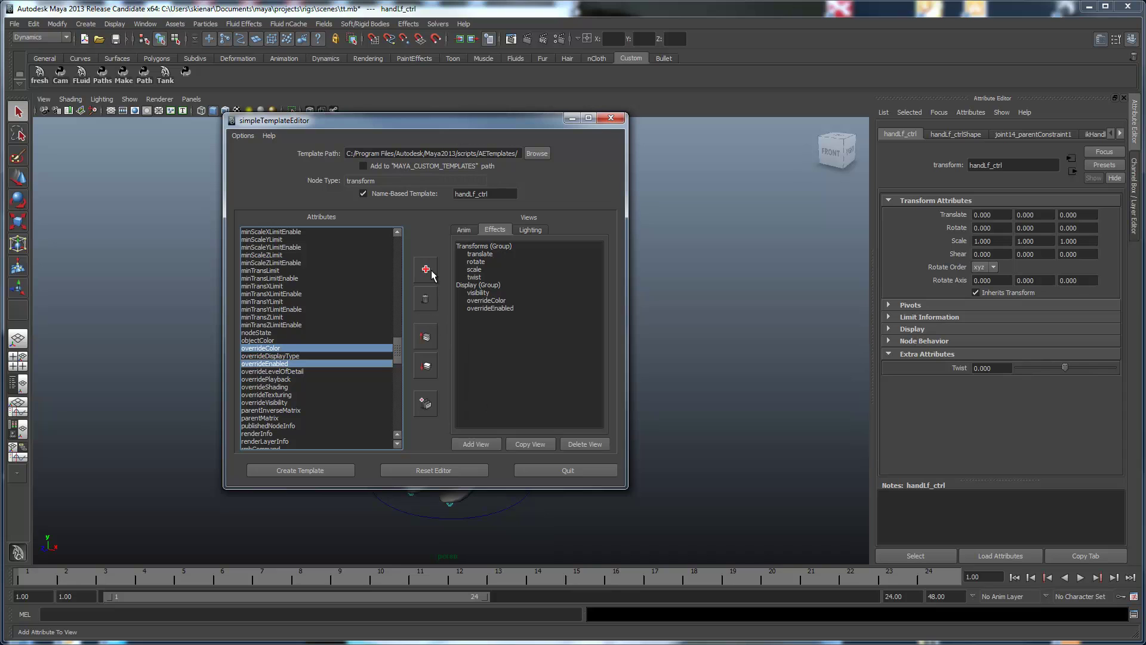
- Move overrideEnabled above overrideColor in the Effects view
left_click(500, 300)
left_click(500, 307, "ctrl")
left_click(500, 307)
left_click(426, 337)
left_click(499, 307, "ctrl")
left_click(426, 338)
- Add the visibility attribute to the Lighting view
left_click(530, 229)
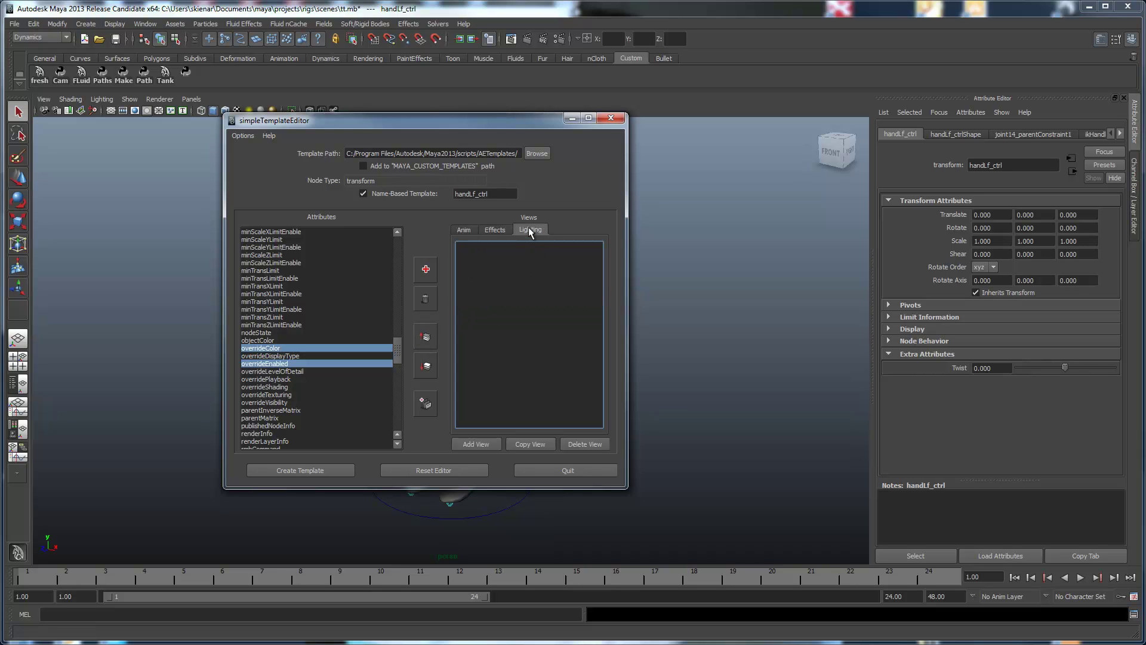
left_click_drag(398, 352, 397, 453)
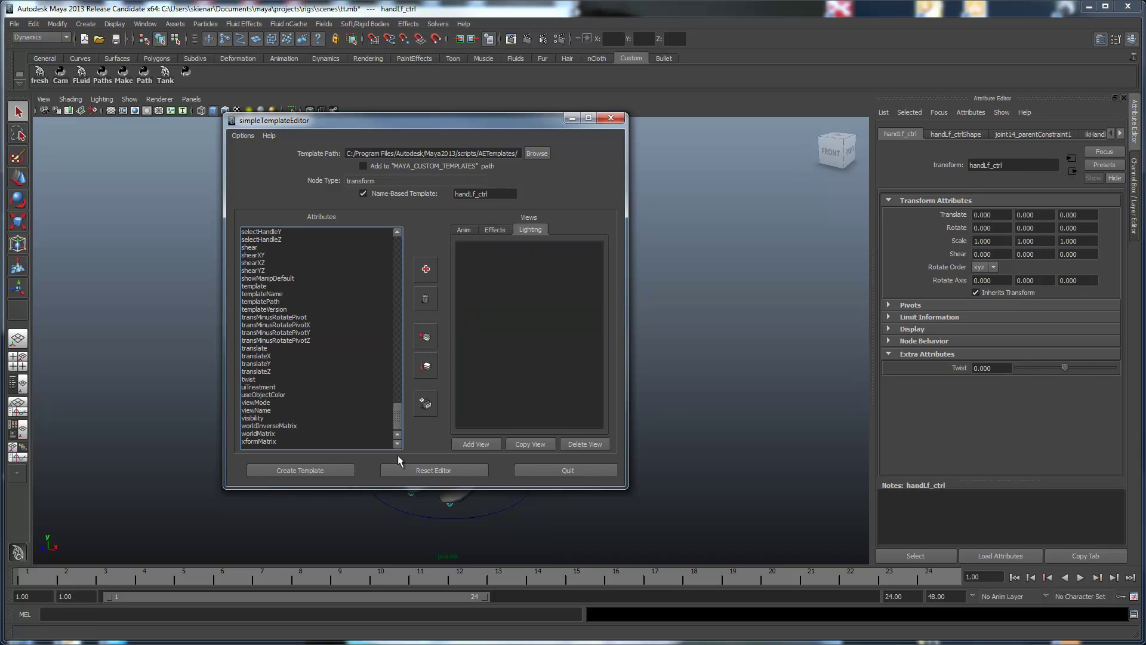
left_click(252, 418)
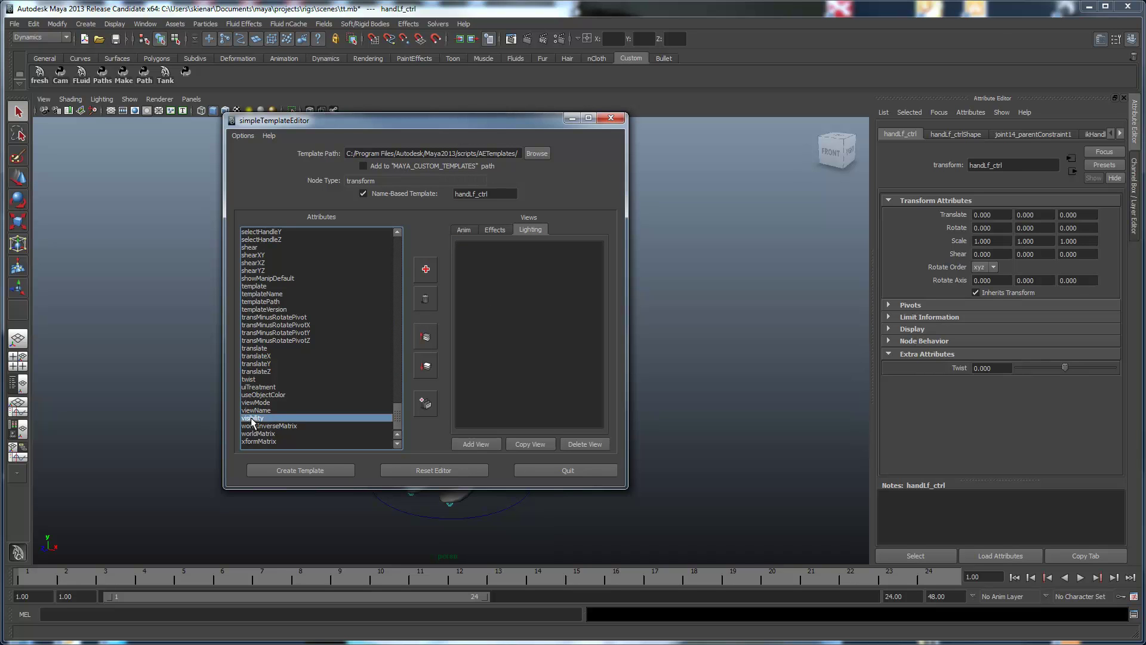
left_click(426, 269)
- Open the Script Editor beside the simpleTemplateEditor and turn on the template editor's Feedback option
left_click(1133, 614)
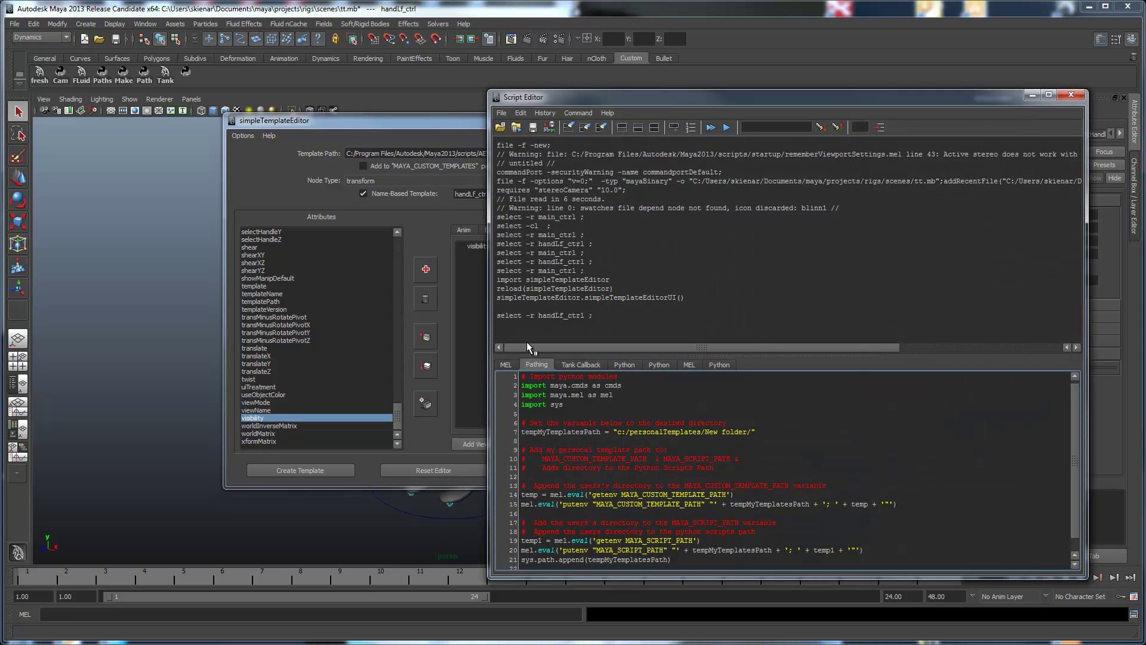
left_click_drag(484, 374, 638, 374)
left_click(241, 135)
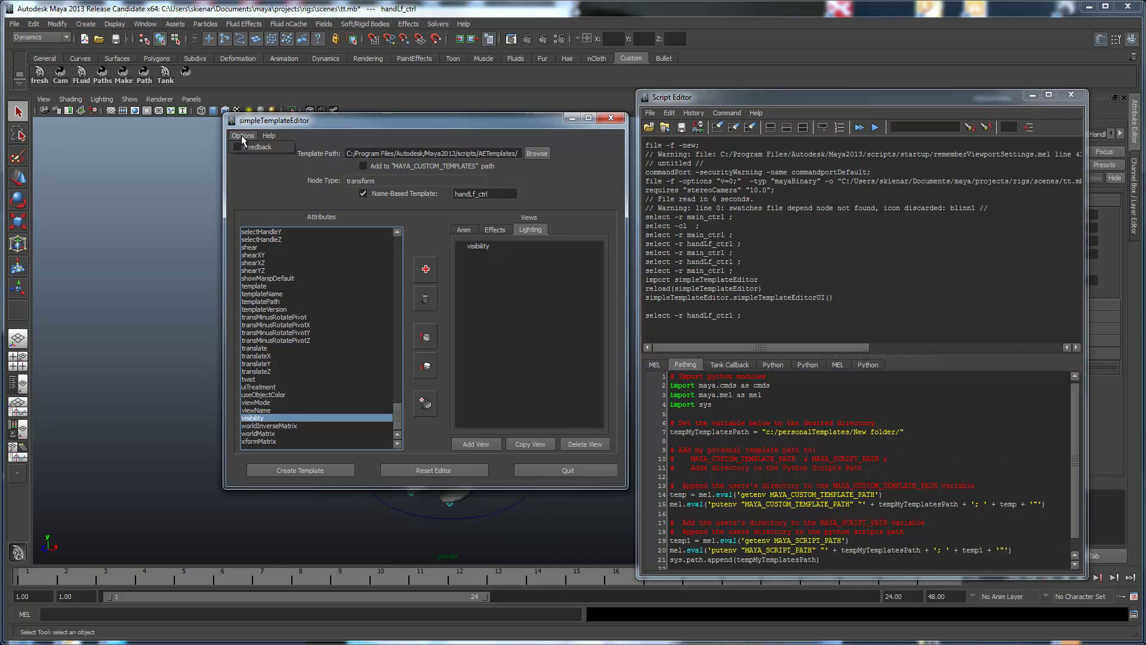
left_click(250, 148)
left_click_drag(510, 123, 386, 71)
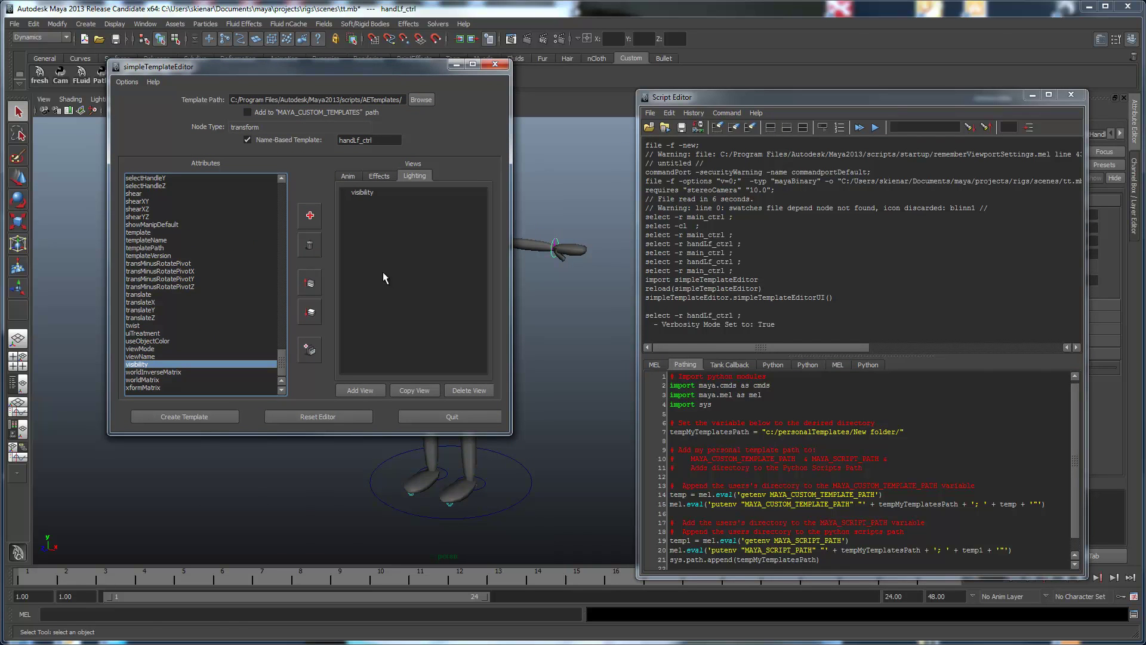
- Create the handLf_ctrl template, dismiss the save message, and minimize the Script Editor and simpleTemplateEditor
left_click(209, 416)
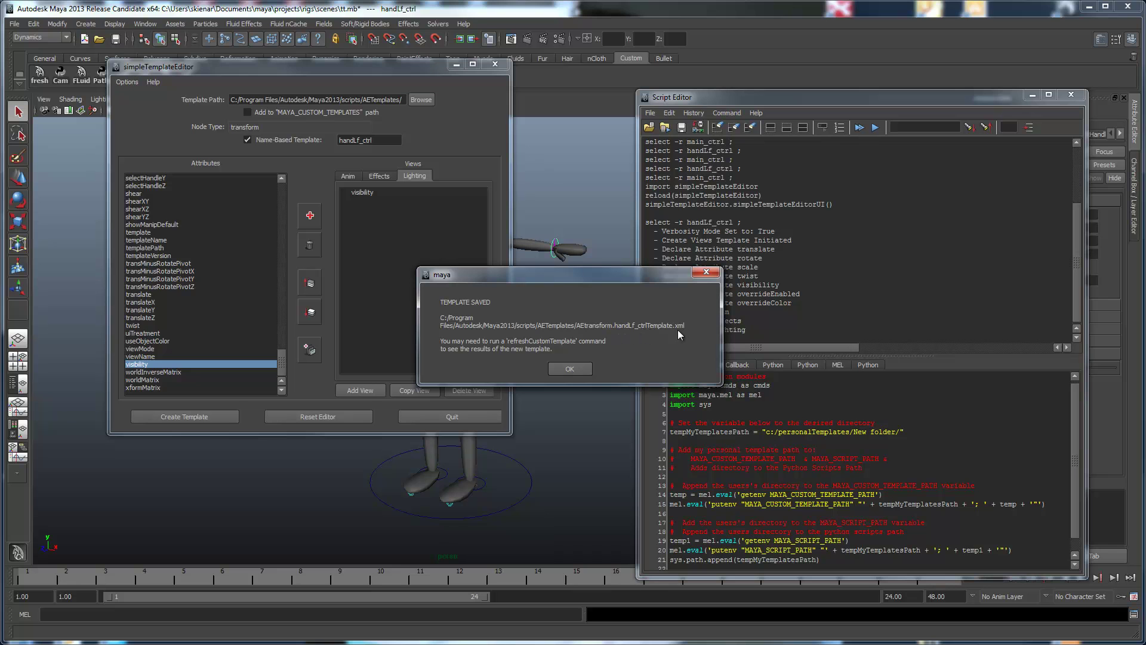
left_click(585, 371)
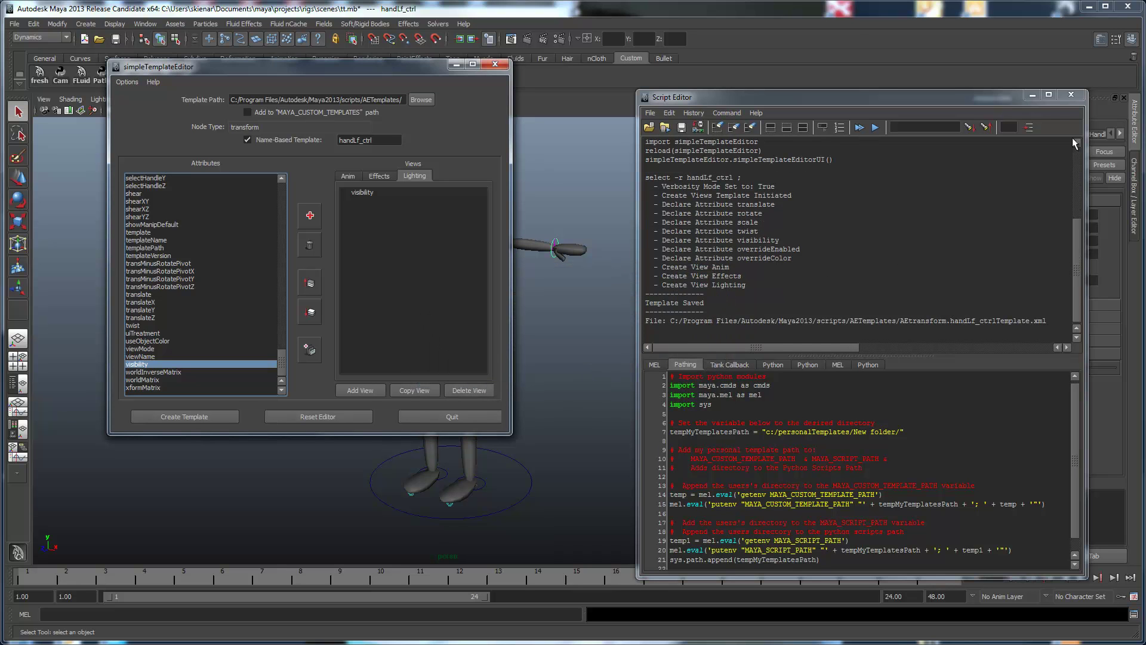
left_click(1032, 96)
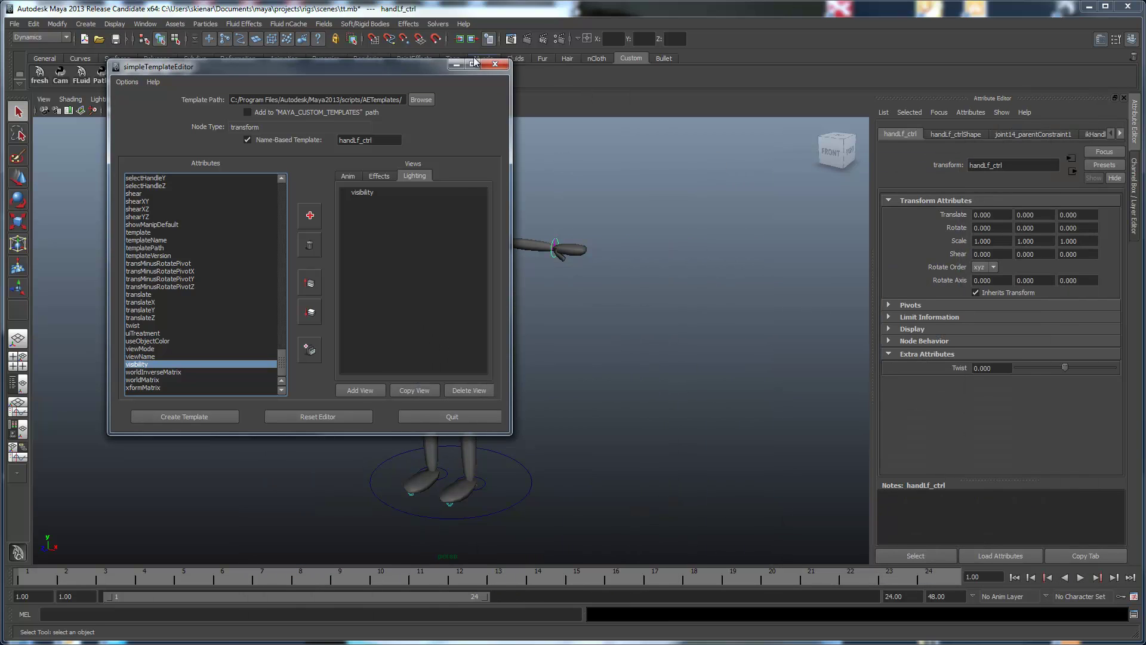
left_click(455, 65)
- Select main_ctrl and set the Attribute Editor's global view to Anim
left_click(672, 388)
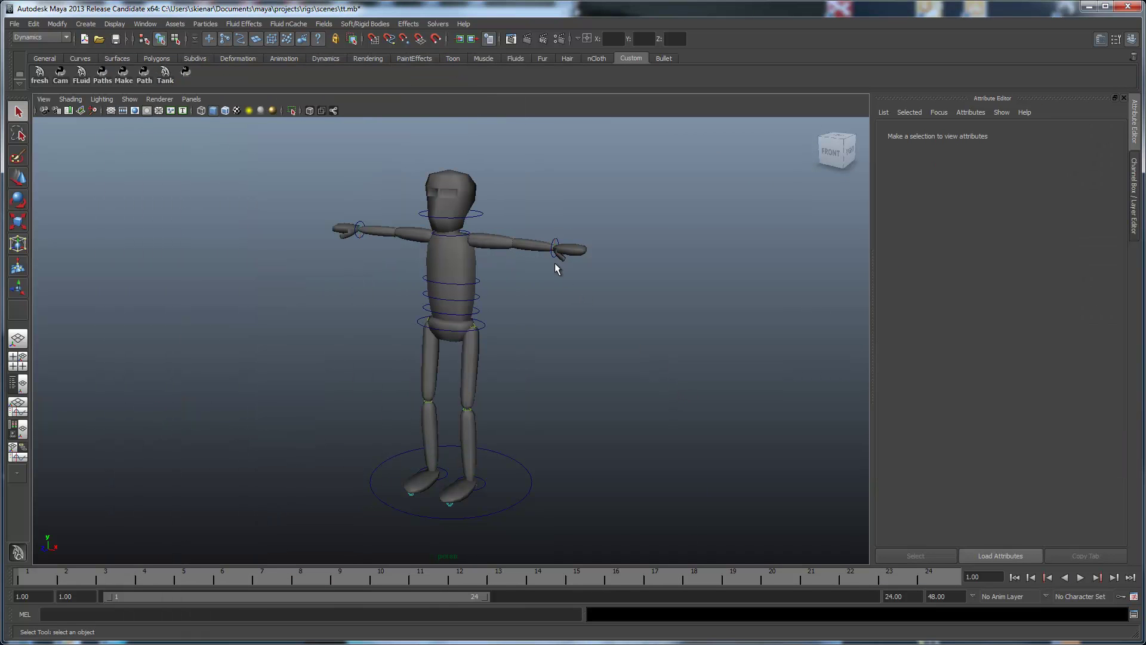
left_click(531, 480)
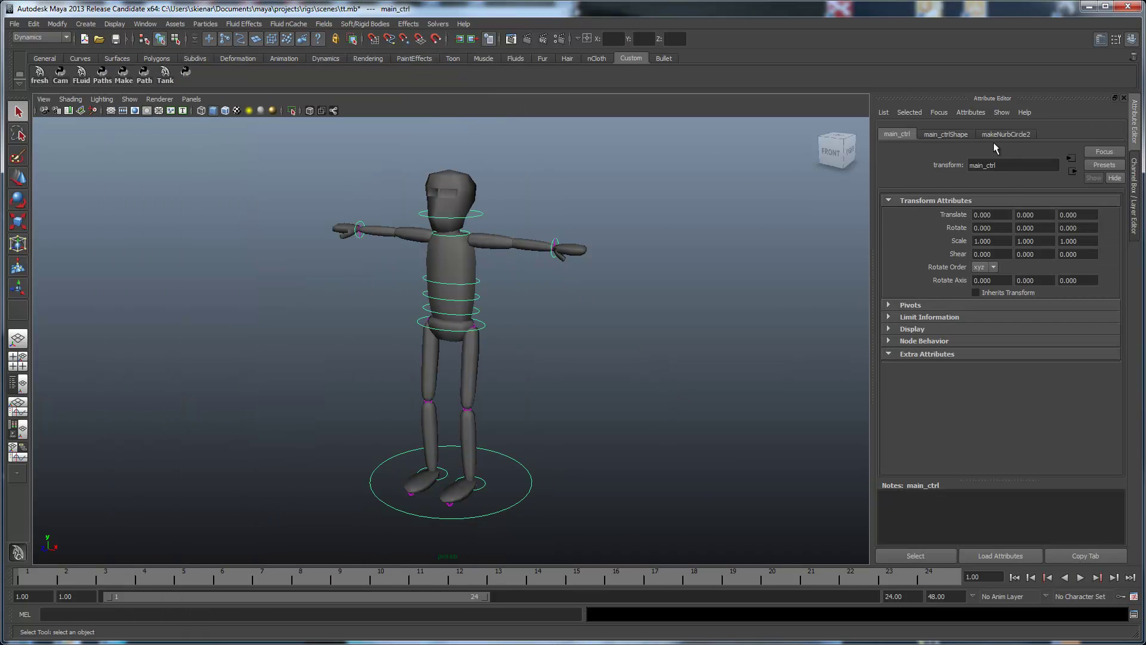
left_click(1001, 114)
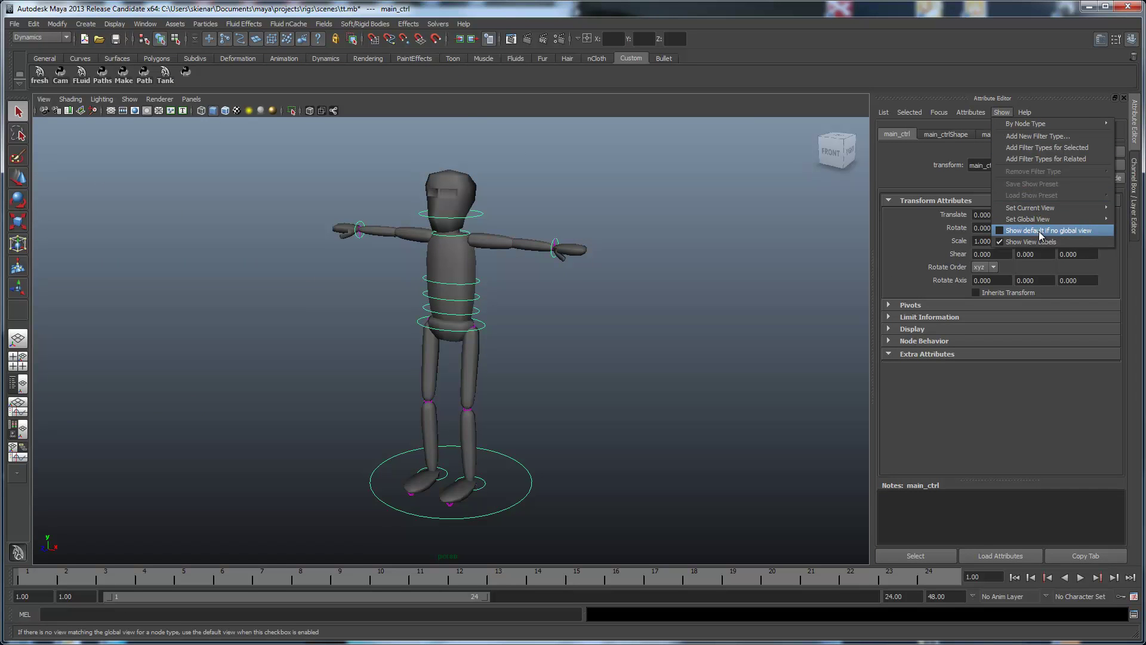
mouse_move(1052, 219)
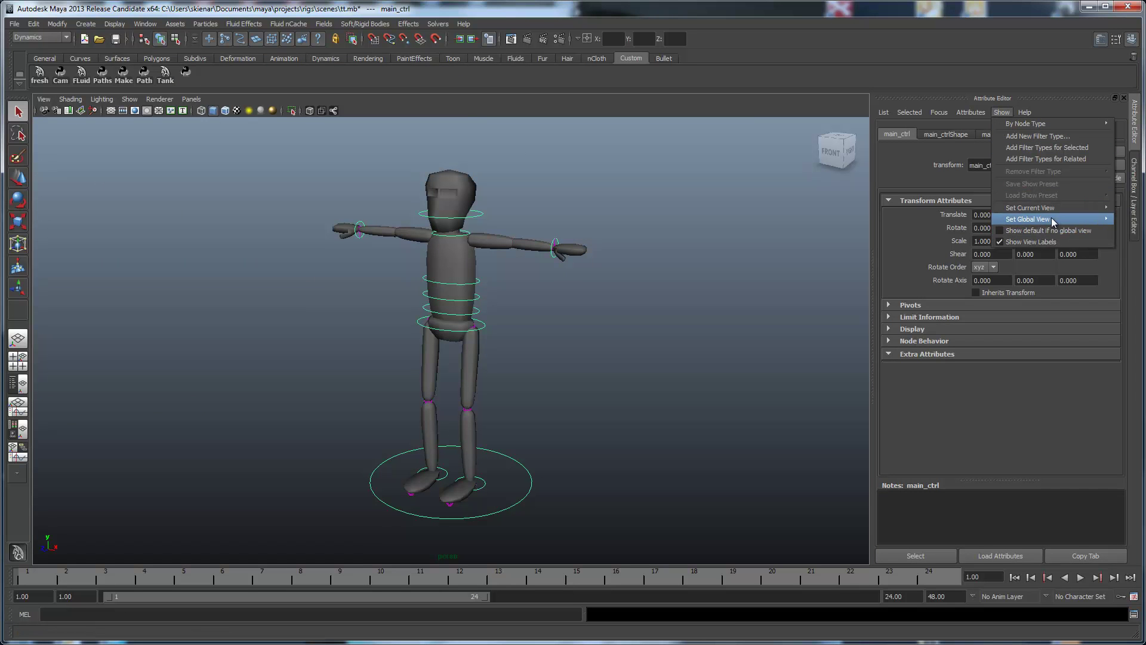
left_click(954, 231)
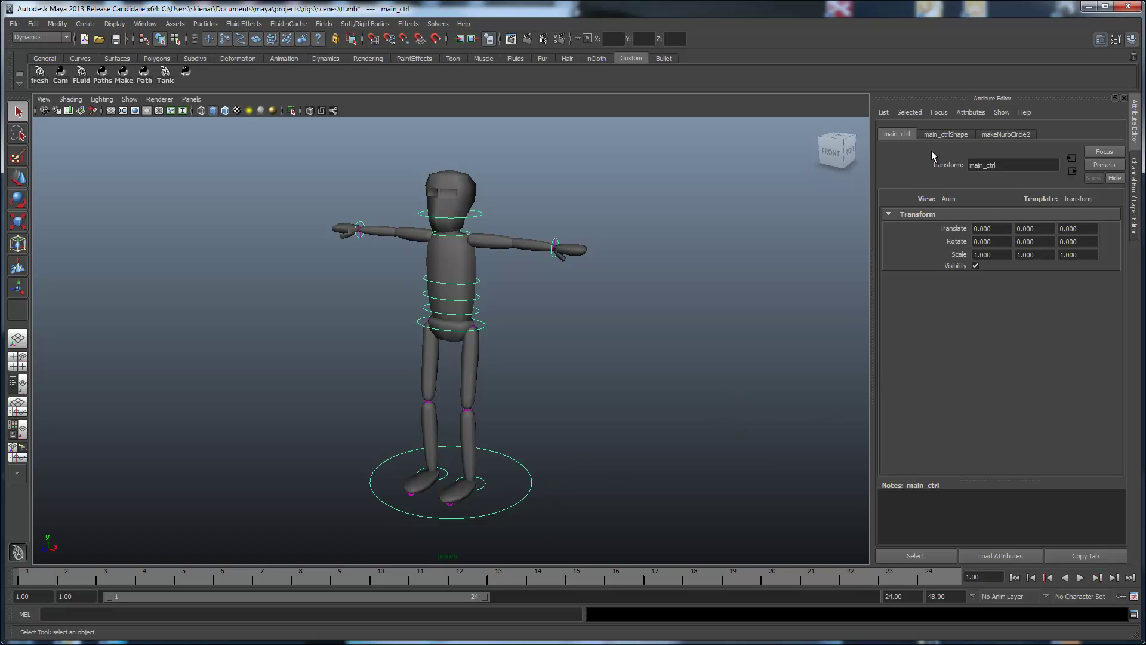
- Select handLf_ctrl and main_ctrl alternately to compare their Anim view attributes in the Attribute Editor
left_click(553, 257)
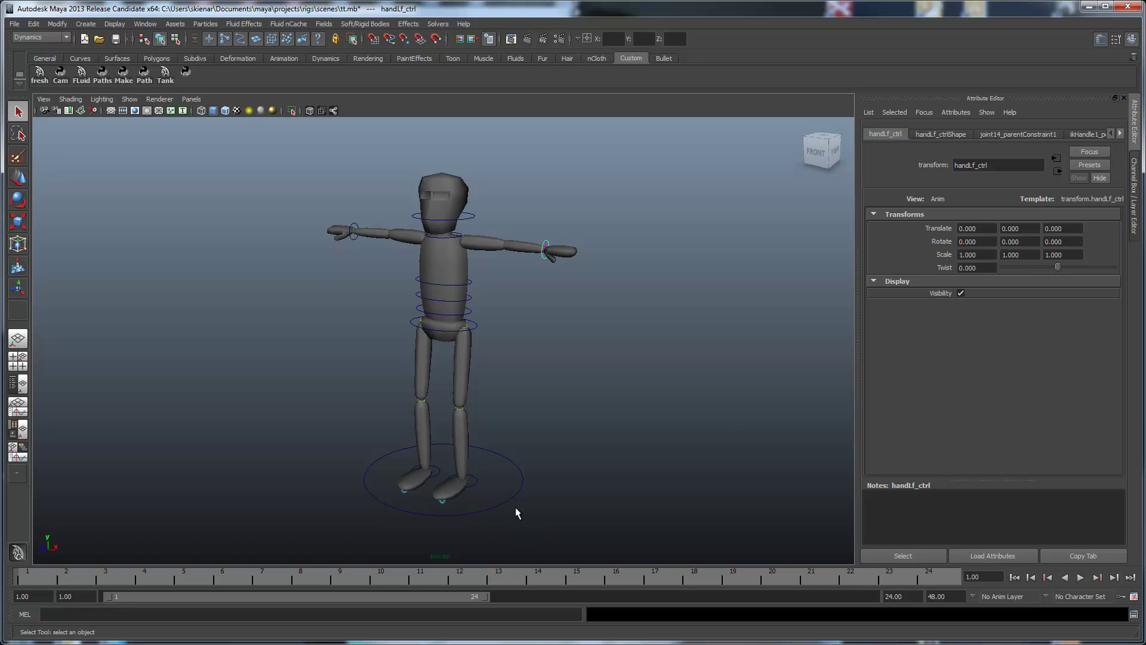
left_click_drag(501, 489, 536, 504)
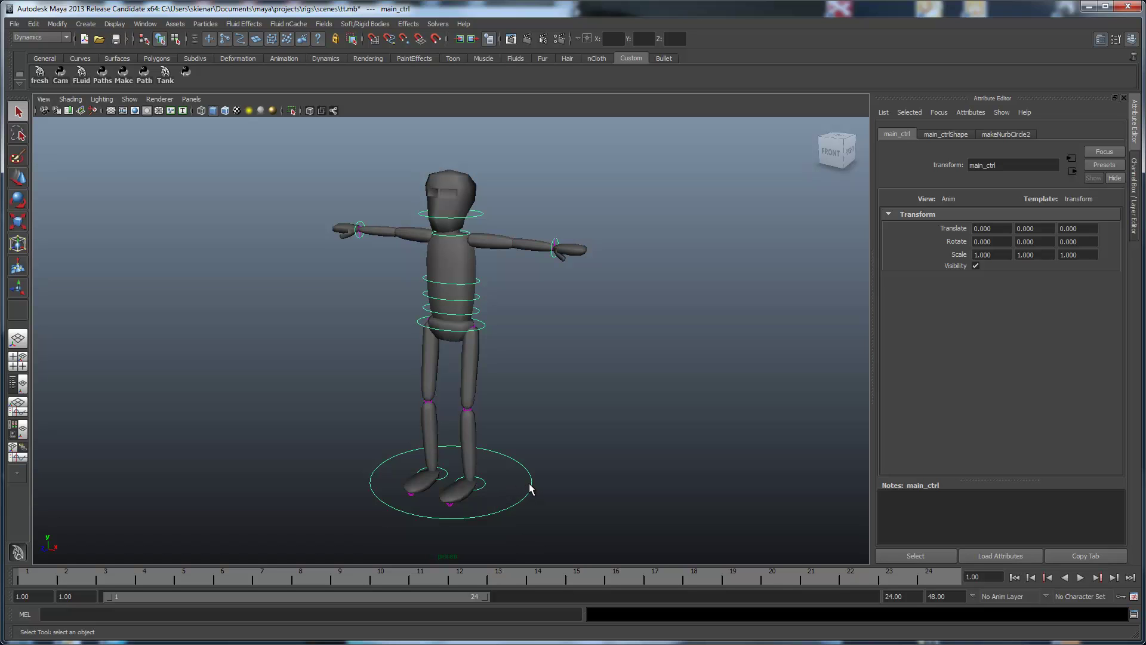
left_click(531, 485)
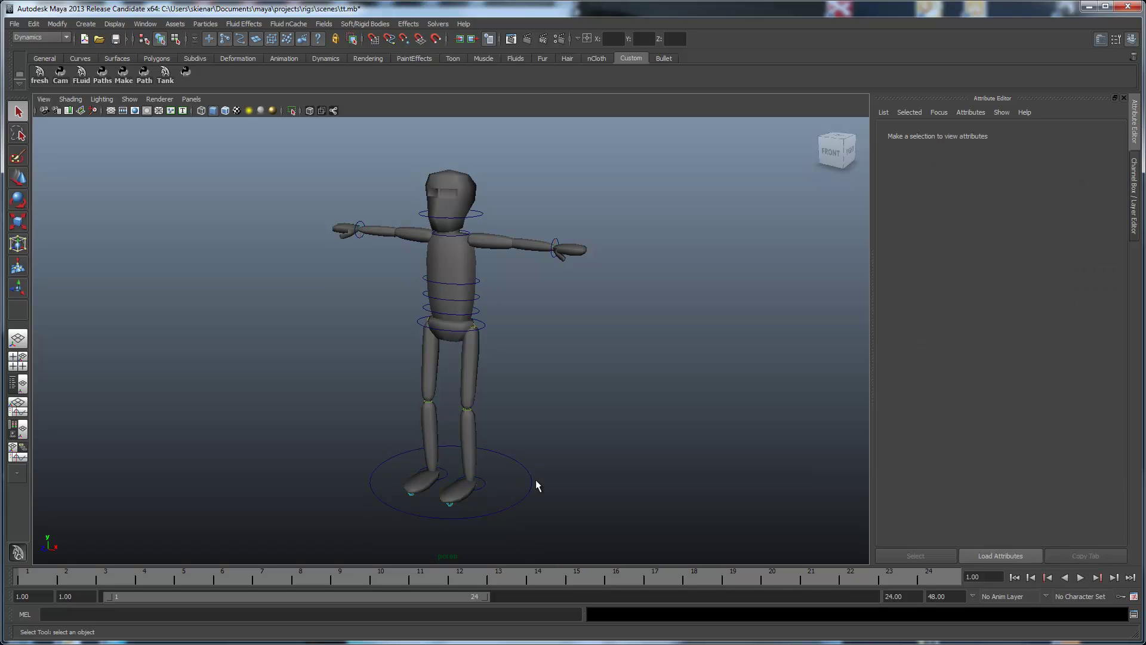
key("ctrl+z")
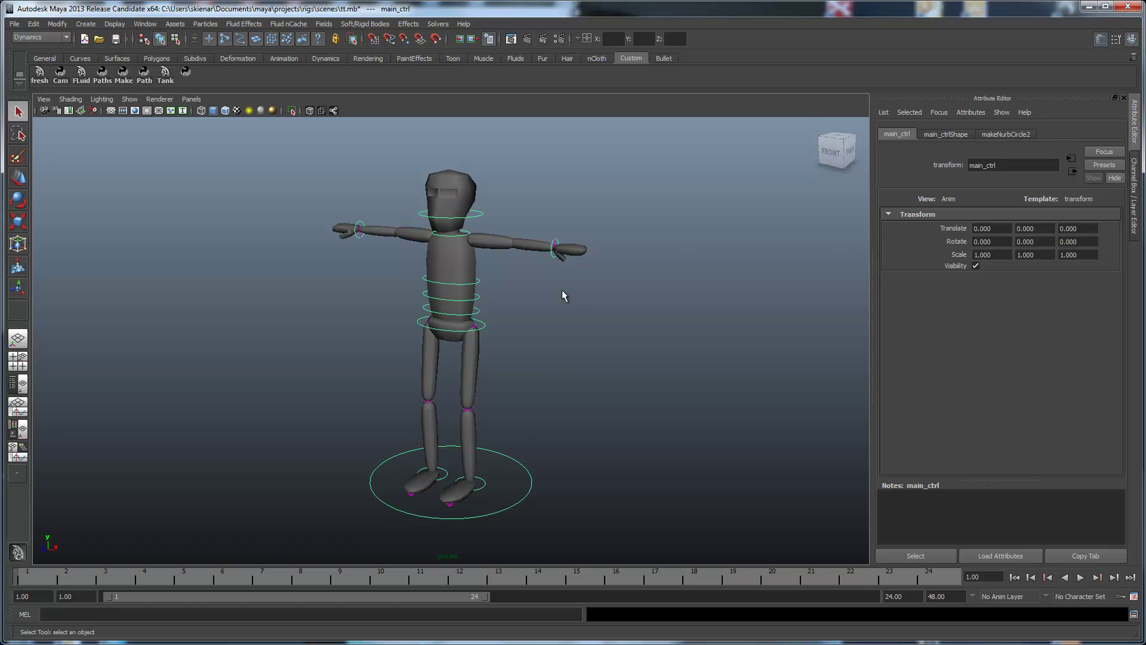
left_click(553, 256)
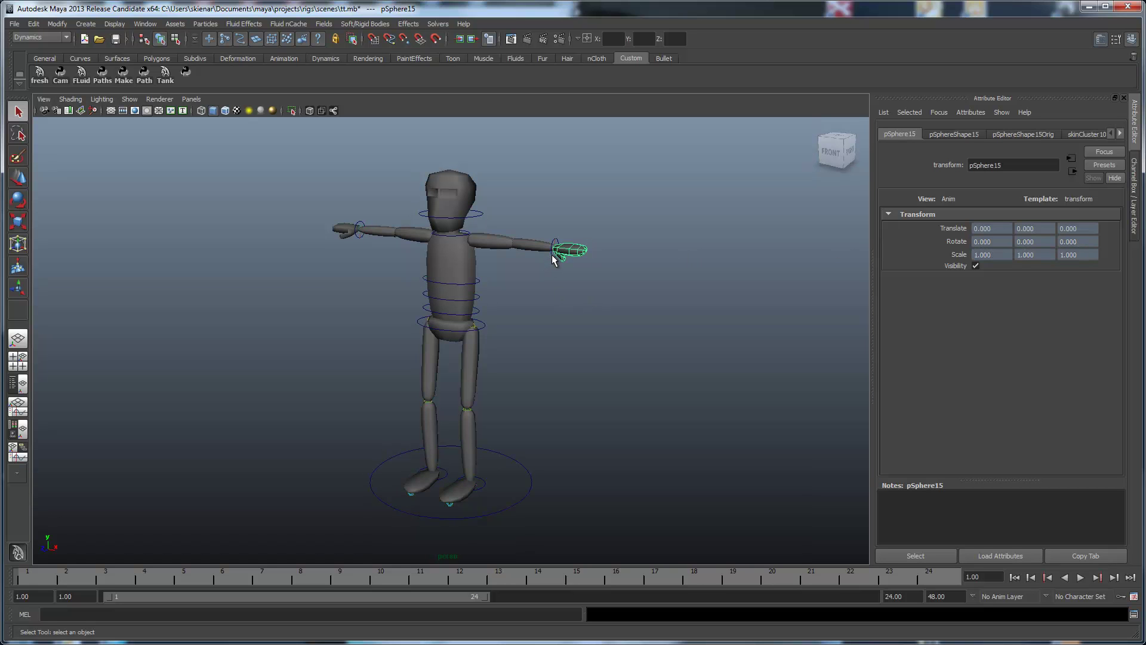
left_click(551, 255)
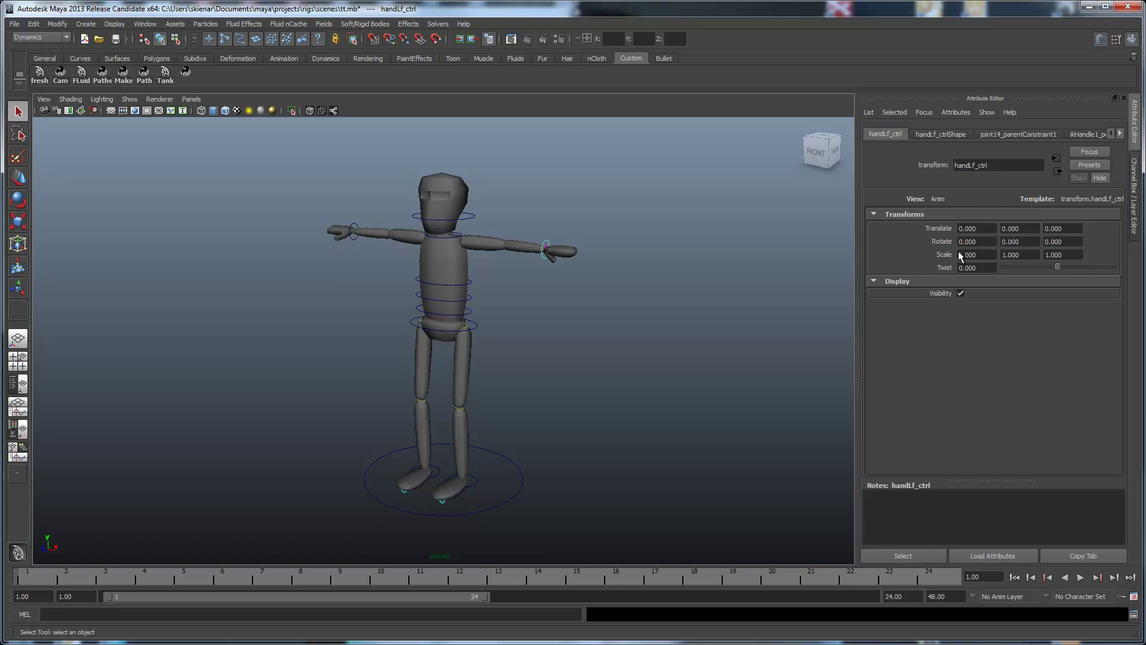
left_click(512, 497)
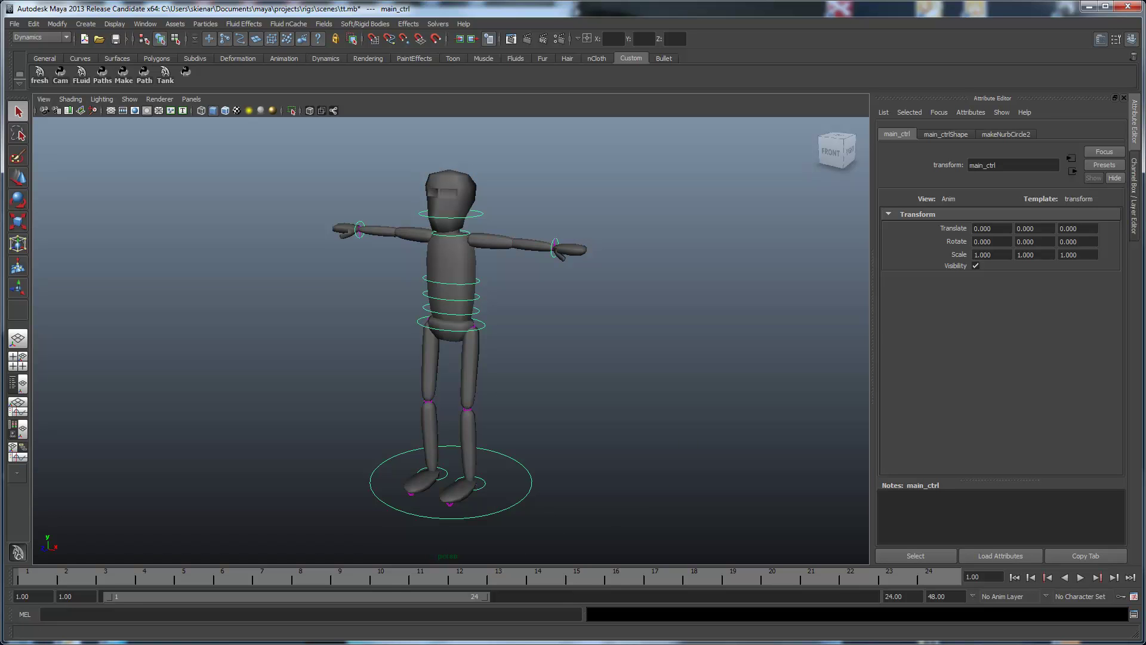
- Restore the simpleTemplateEditor, move it clear of the rig, and minimize the Script Editor
left_click(197, 634)
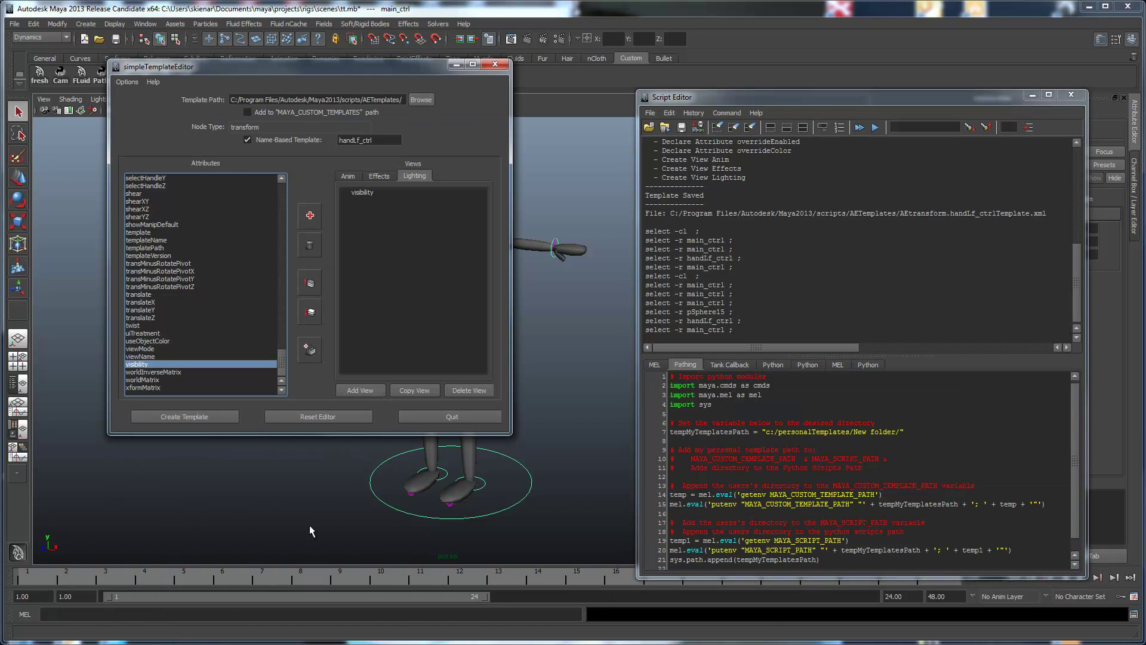
left_click_drag(414, 68, 888, 339)
left_click(1031, 95)
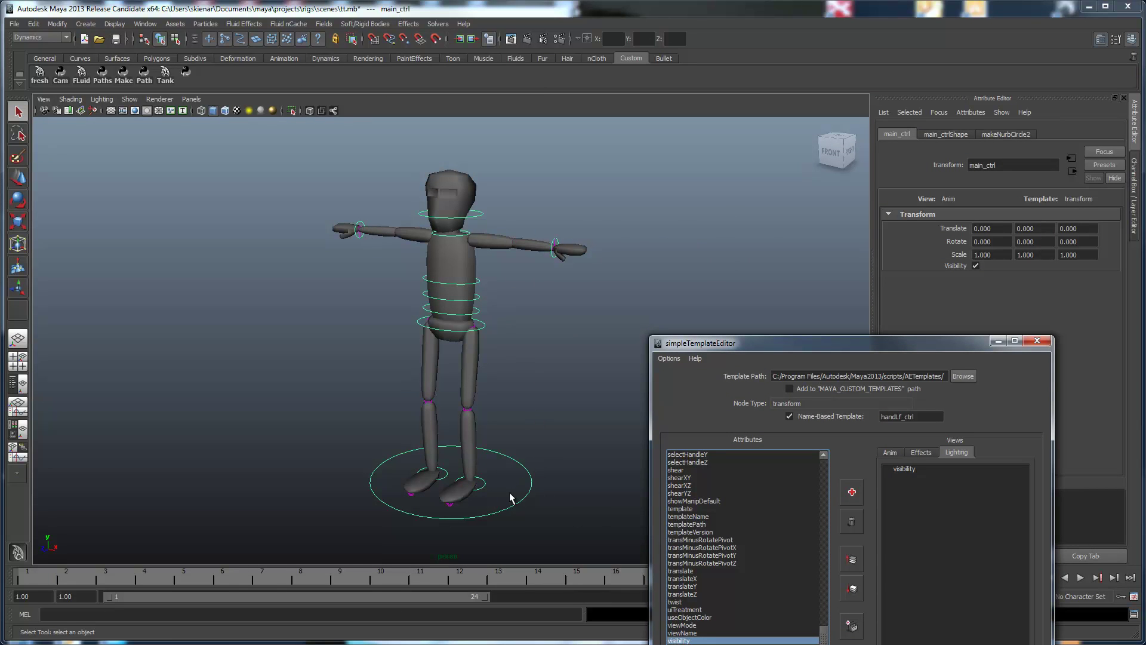
- Select footLf_ctrl, footRt_ctrl and handLf_ctrl in turn to compare which template the Attribute Editor uses for each
left_click(484, 485)
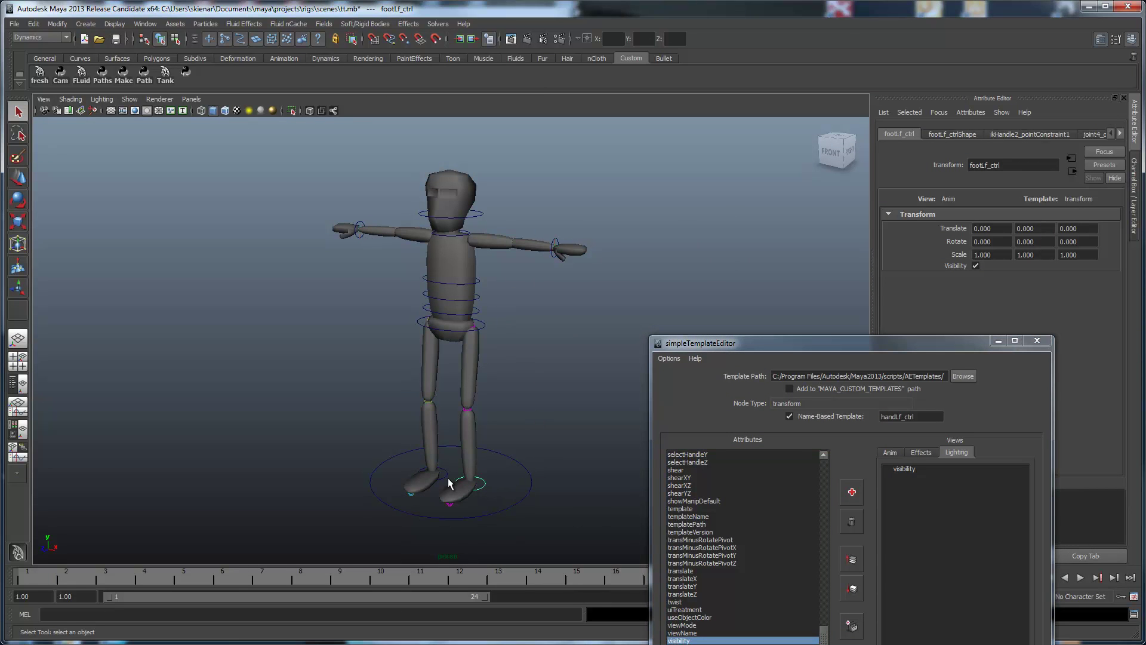
left_click(361, 231)
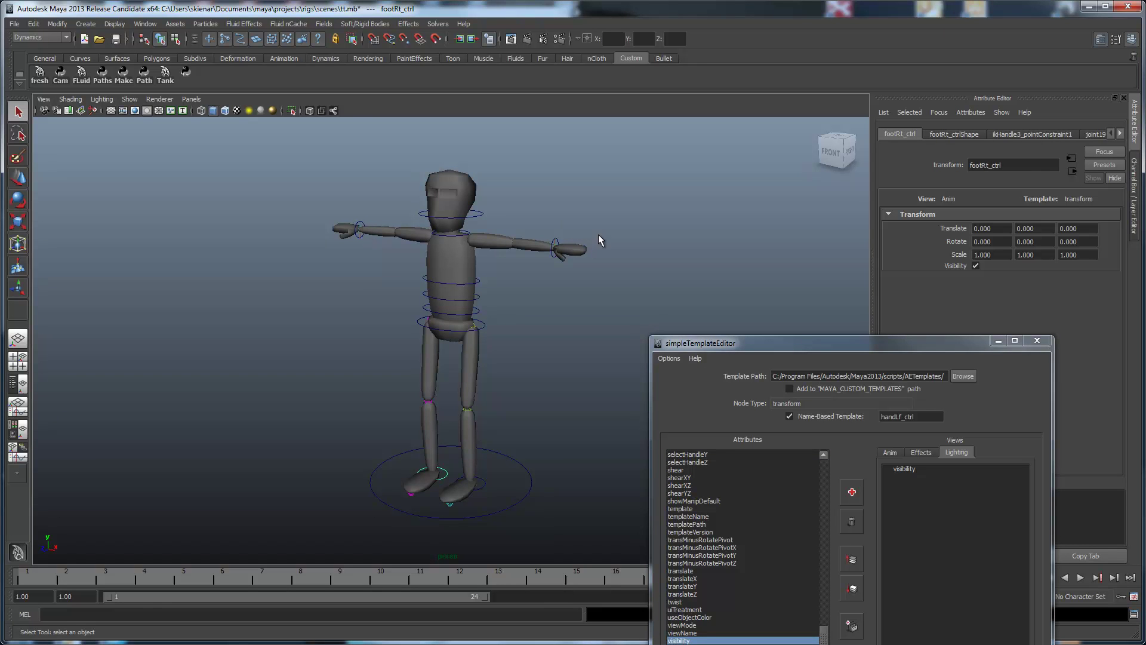
left_click(558, 245)
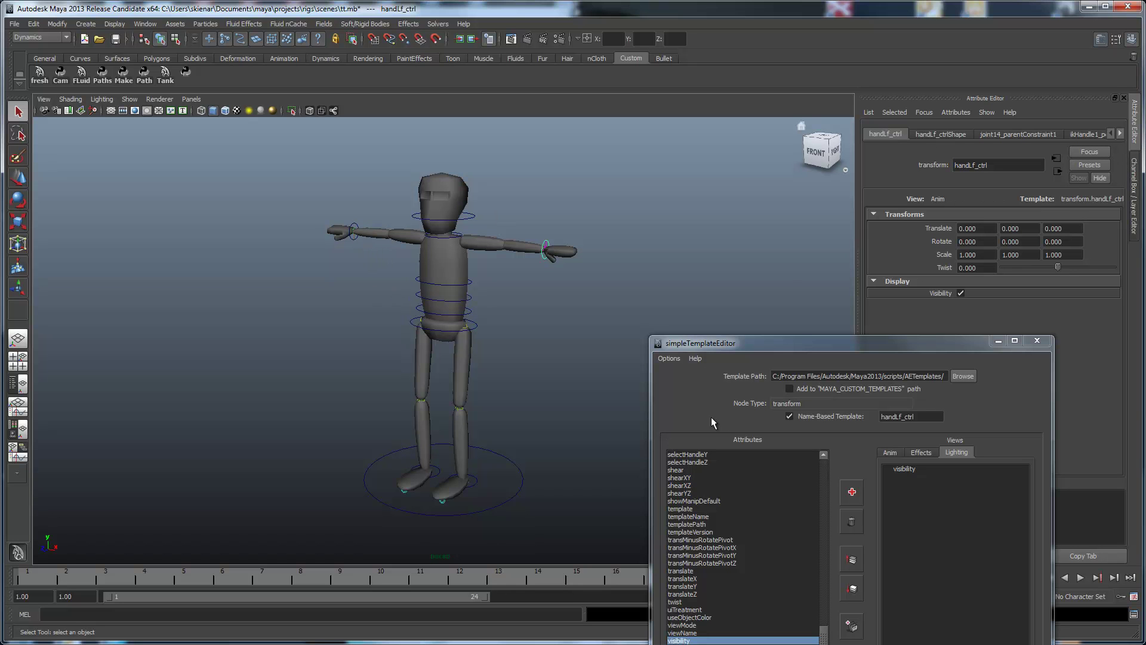
left_click_drag(844, 342, 266, 138)
key("a")
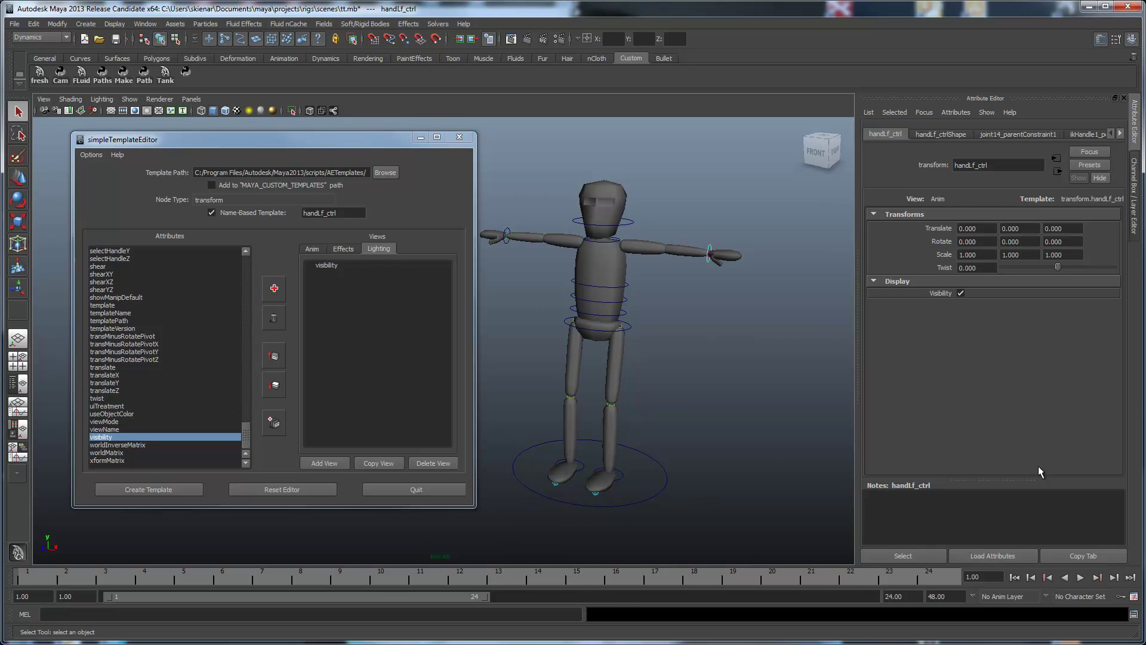
- Switch to Windows Explorer's AETemplates folder and preview AEtransformTemplate.xml and AEtransform.handLf_ctrlTemplate.xml
left_click_drag(1145, 128, 426, 105)
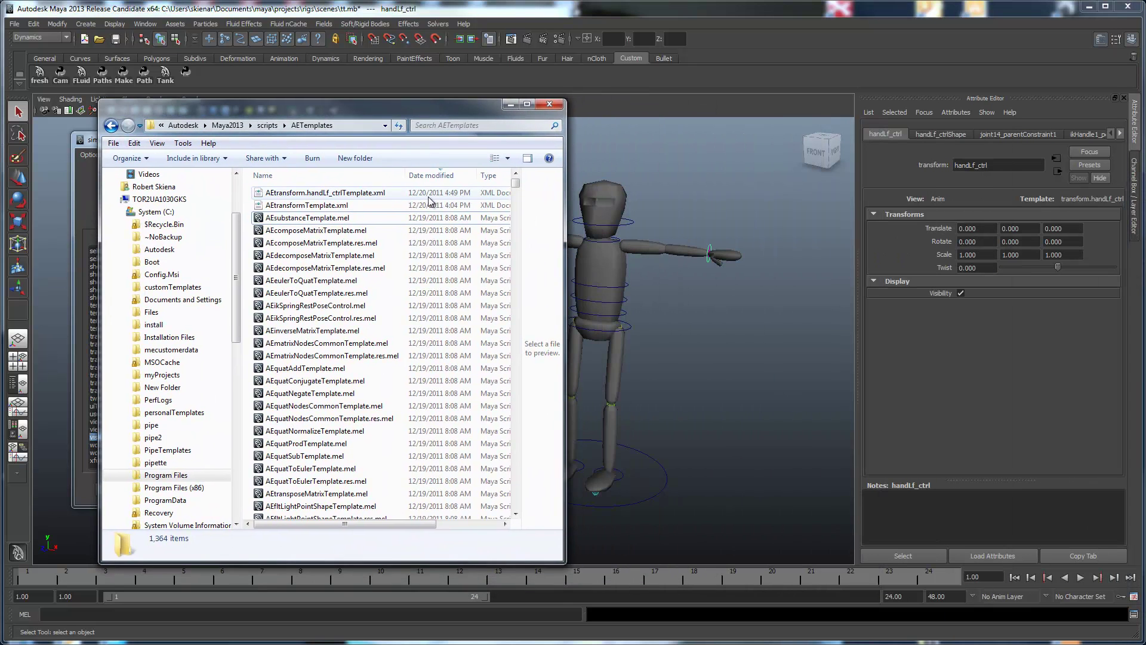
left_click(332, 207)
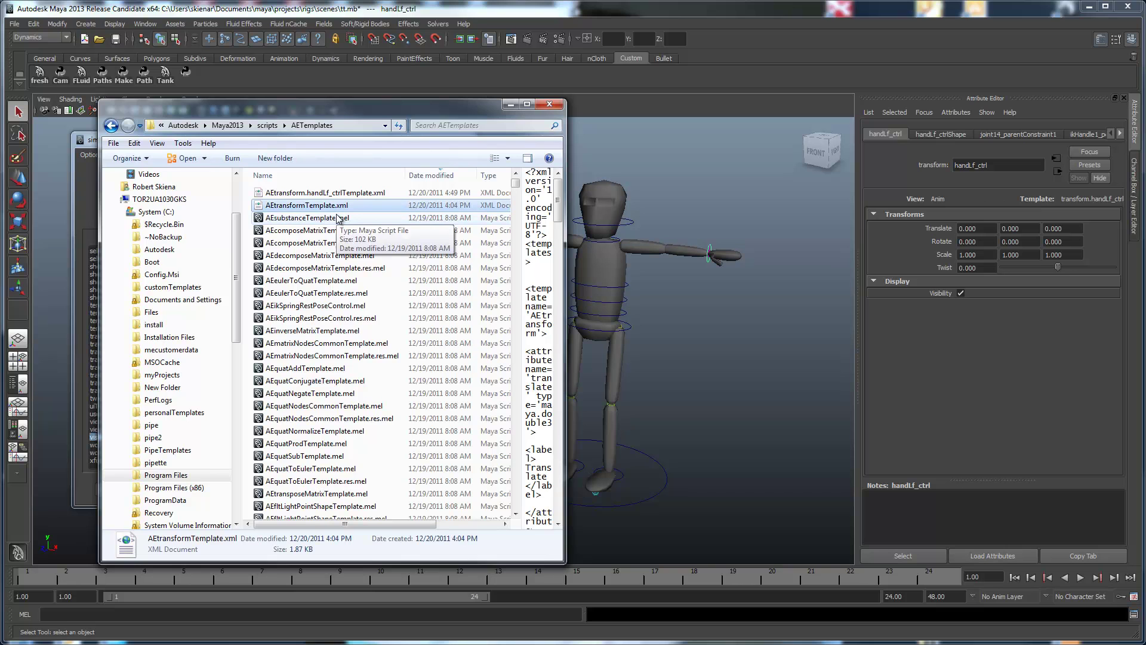
left_click(332, 193)
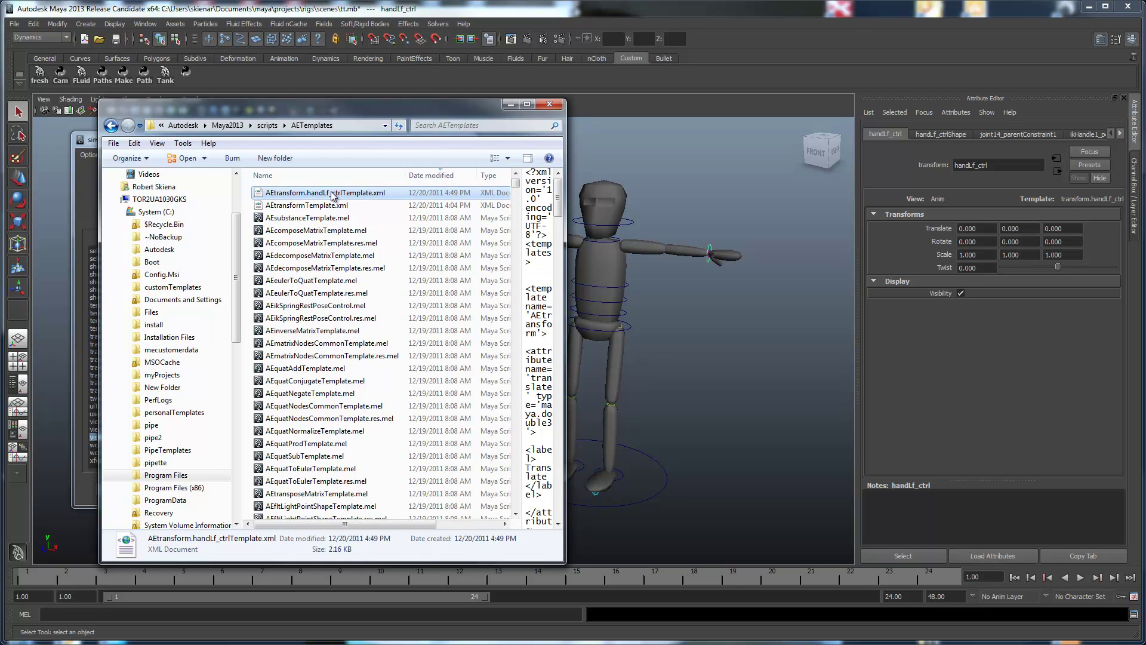
- Open AEtransform.handLf_ctrlTemplate.xml in TextPad, compare its attributes and views with AEtransformTemplate.xml, and minimize the editor
right_click(332, 196)
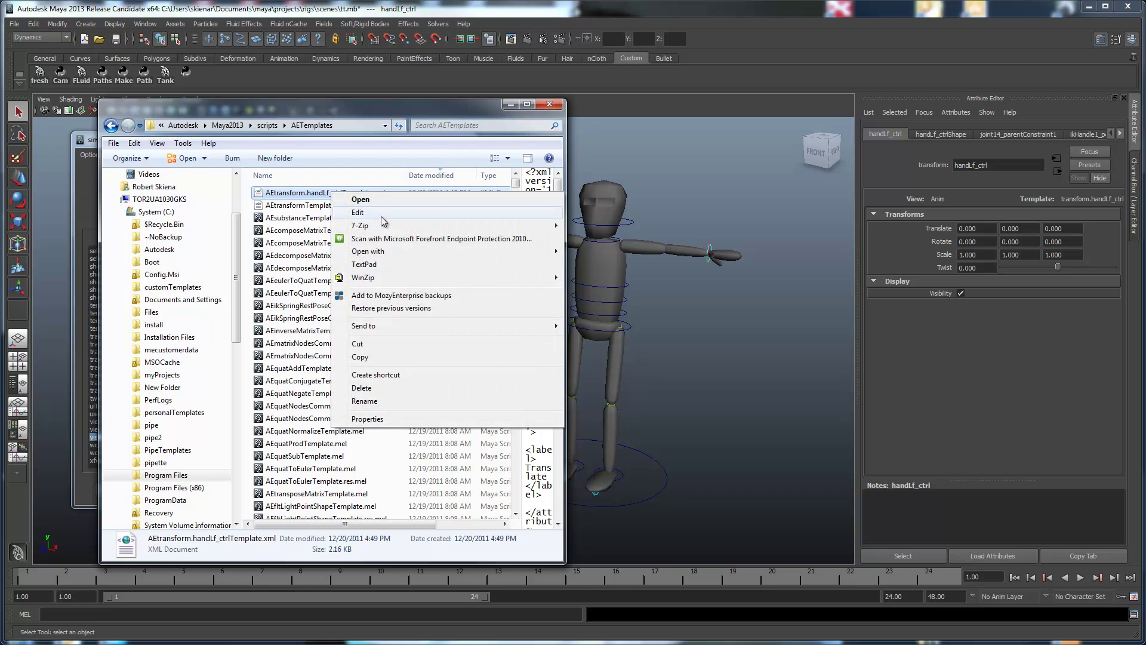
left_click(385, 264)
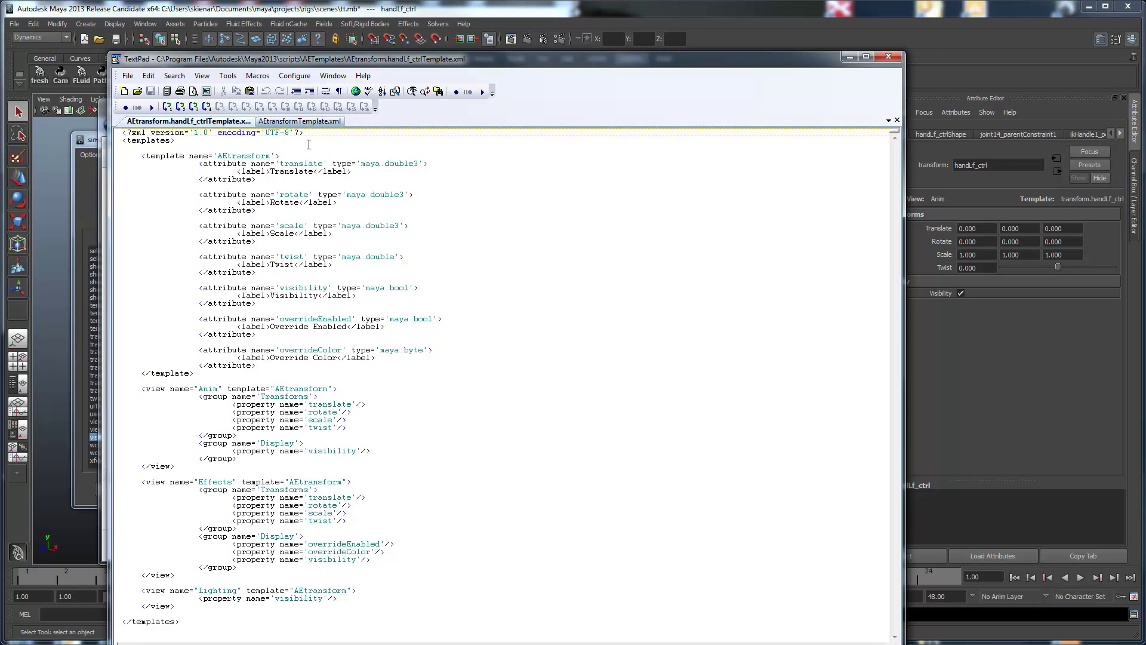
left_click(314, 122)
left_click(514, 505)
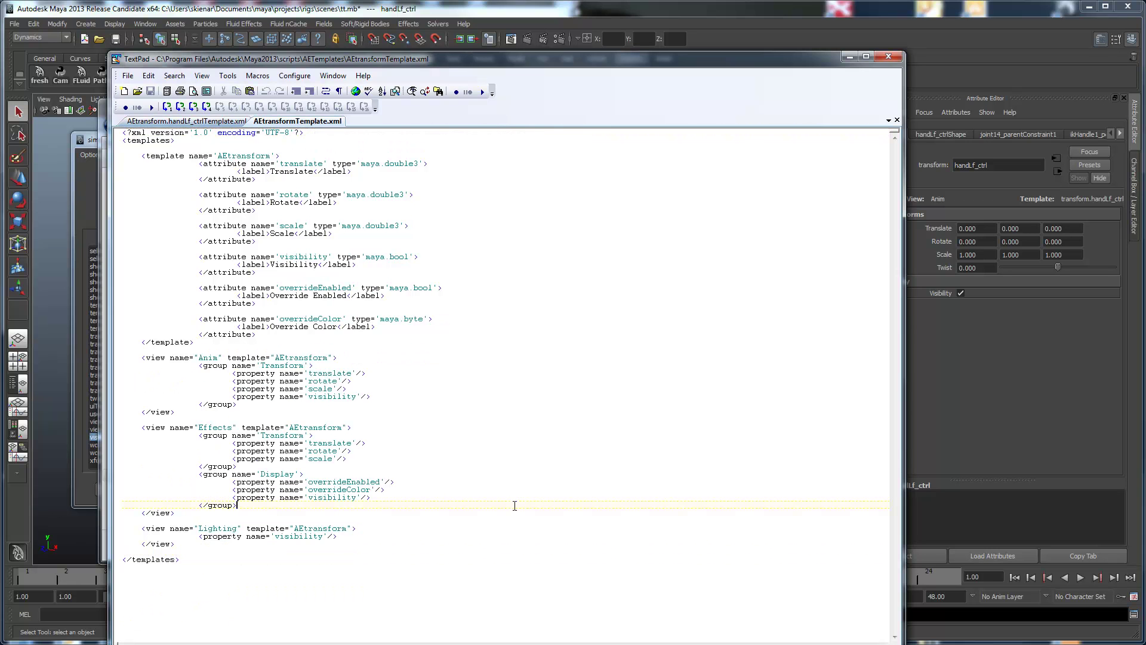
left_click(225, 122)
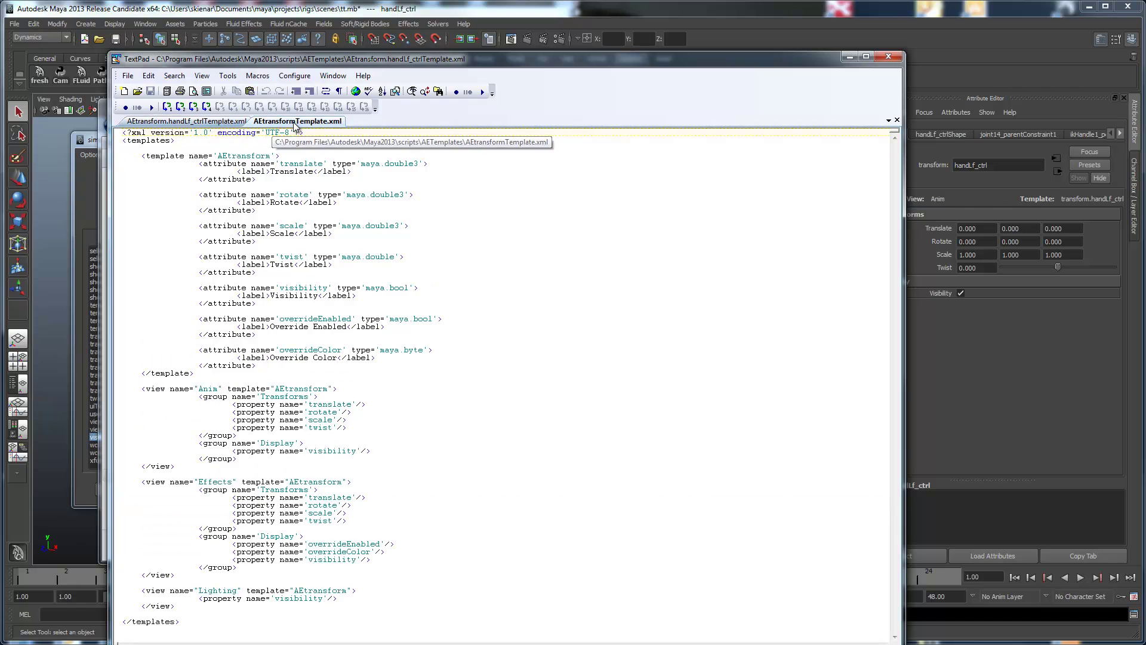
left_click(296, 124)
left_click(222, 122)
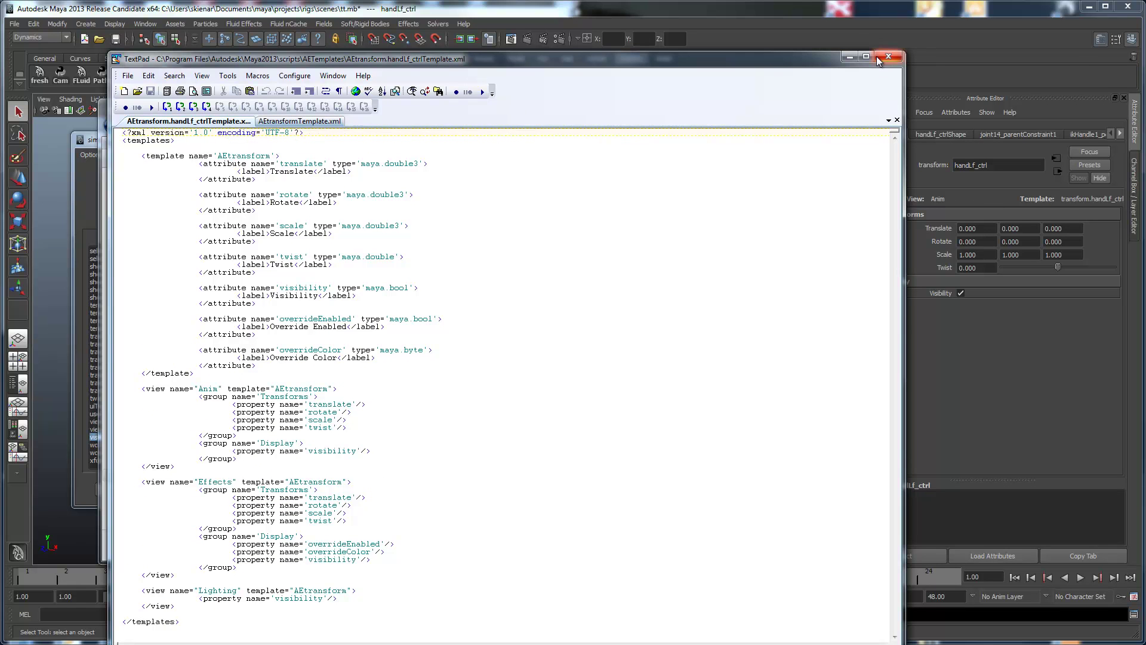
left_click(849, 57)
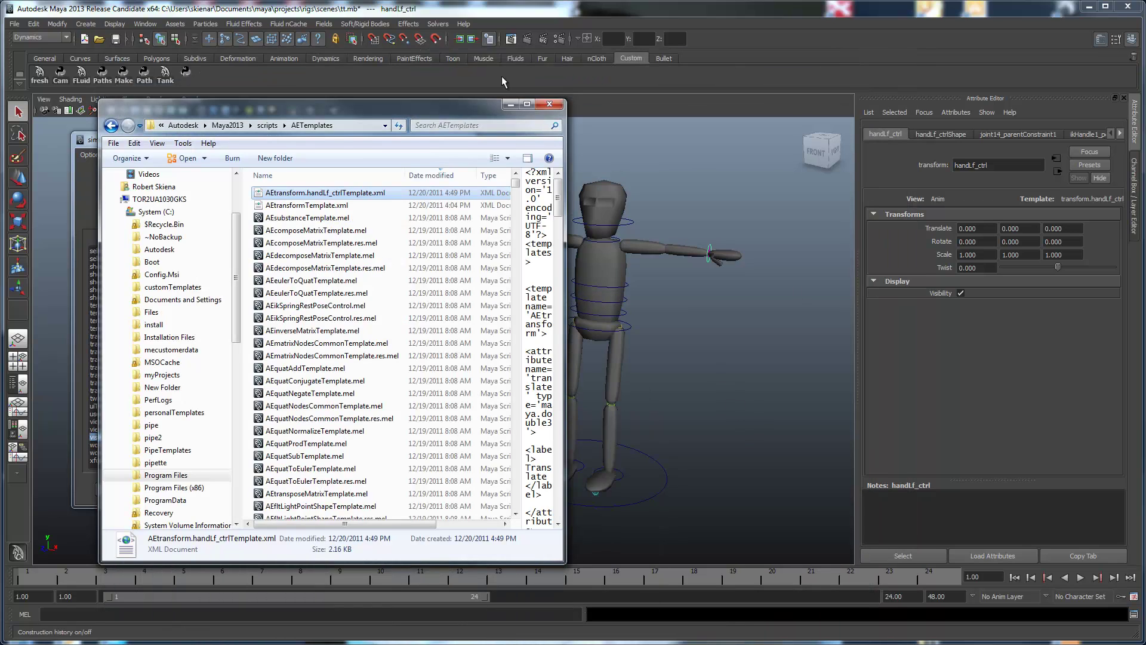